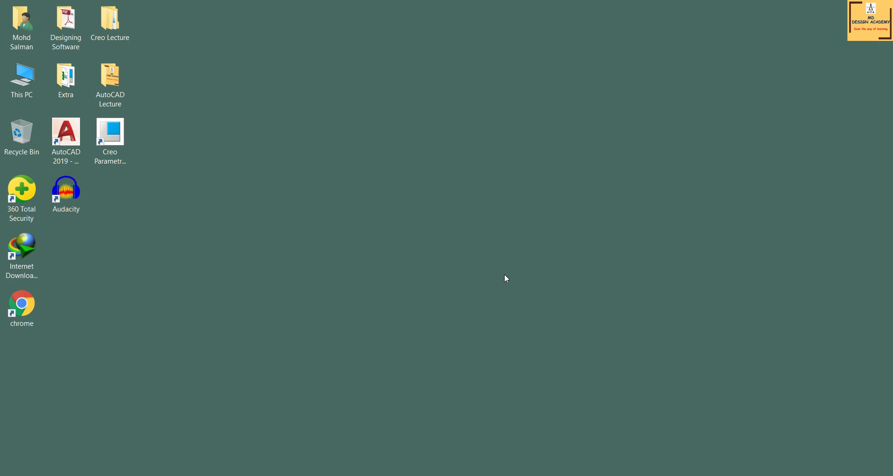
# Launch AutoCAD 2019 from its desktop shortcut
pyautogui.click(51, 158)
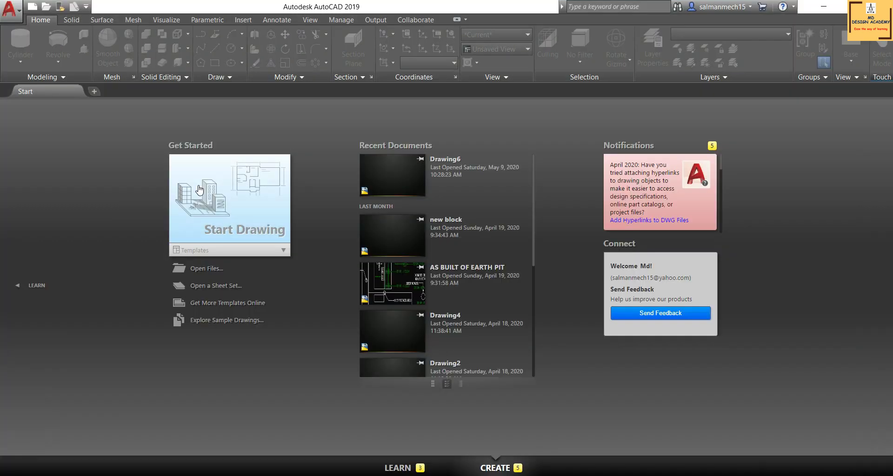
# Start a new blank drawing and preview the Solid Editing tool lists
pyautogui.click(199, 189)
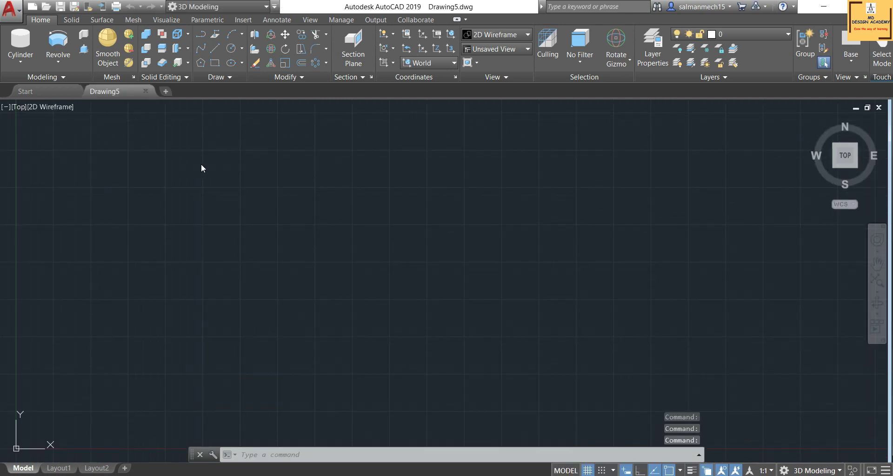
pyautogui.click(187, 64)
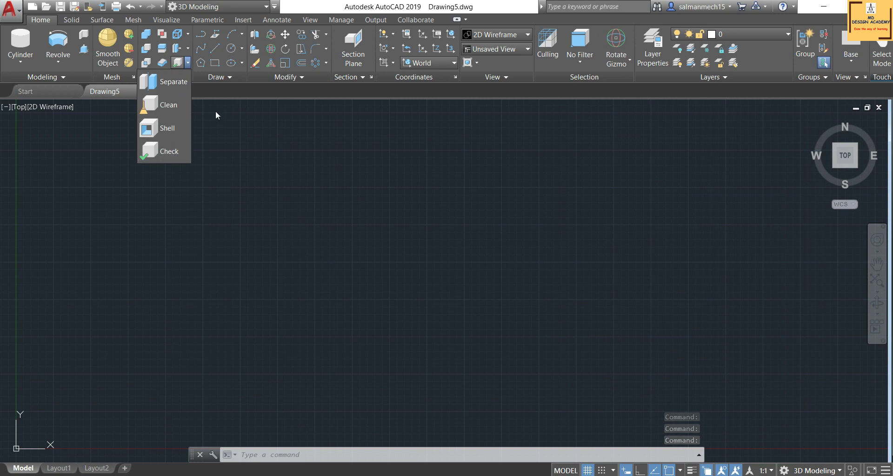
pyautogui.click(179, 78)
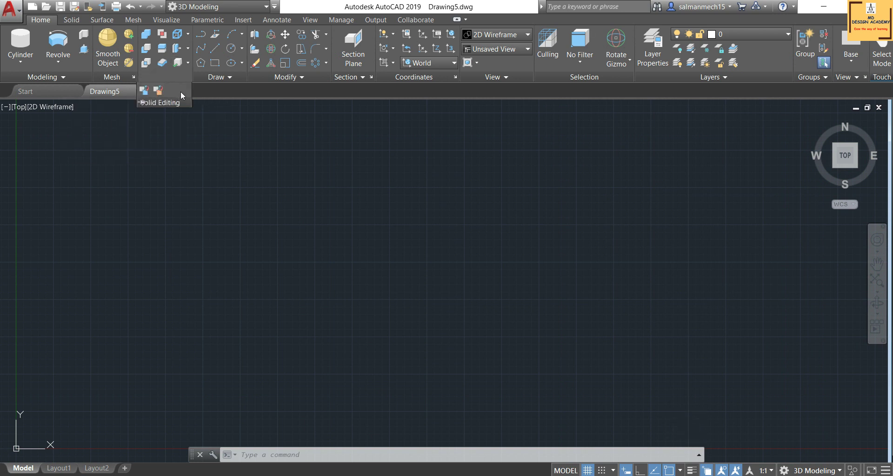
pyautogui.click(324, 206)
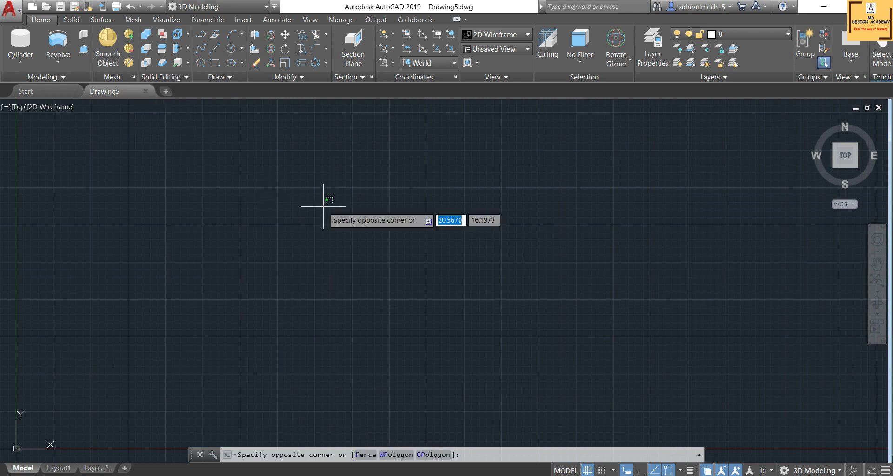
pyautogui.click(188, 65)
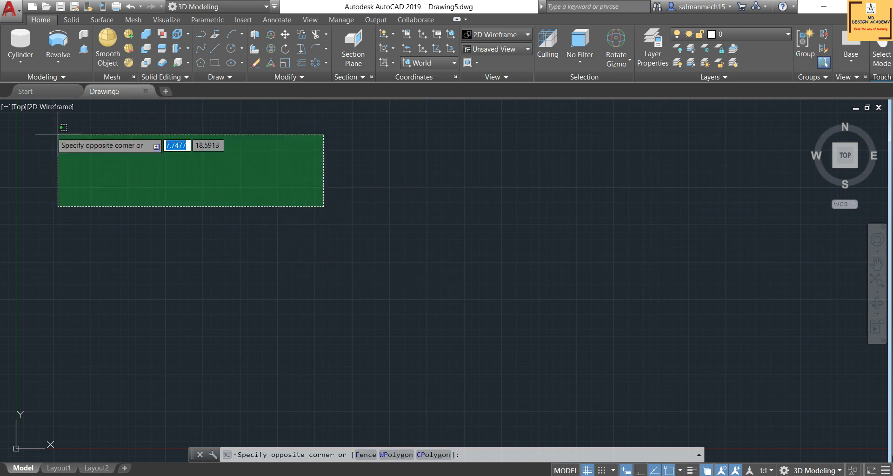
pyautogui.click(21, 105)
# Switch the viewport to the SE Isometric view
pyautogui.click(18, 107)
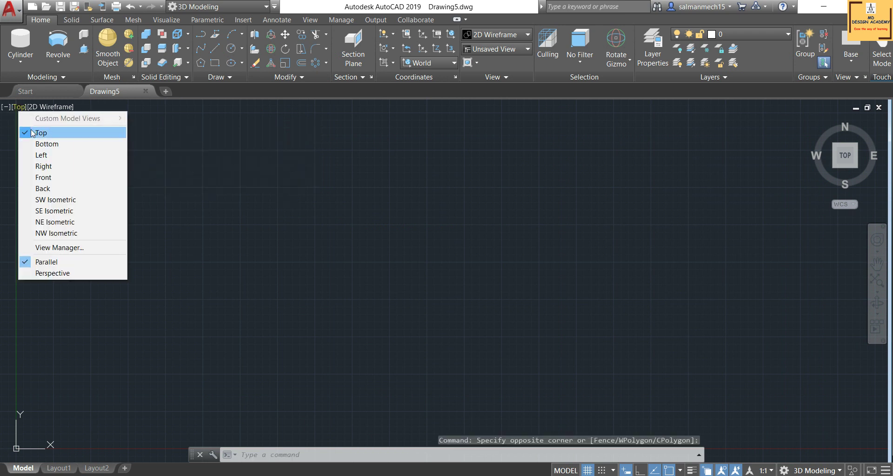
pyautogui.click(47, 211)
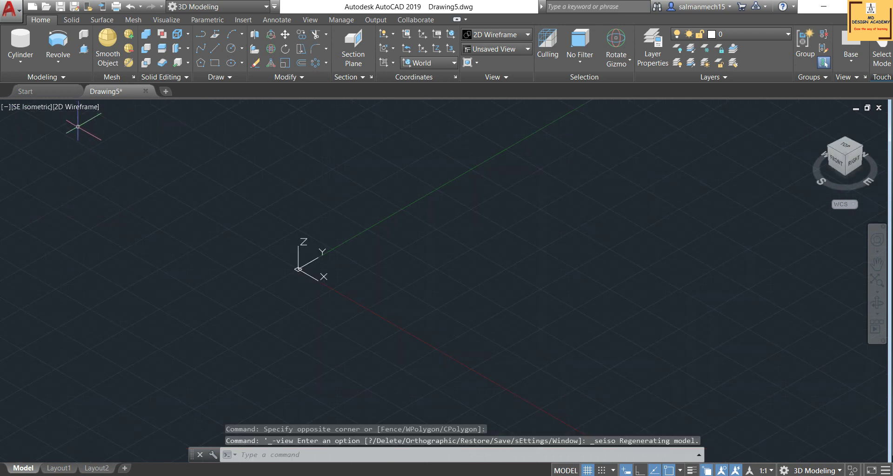
pyautogui.click(72, 107)
# Apply the Realistic visual style and draw a solid cylinder
pyautogui.click(102, 167)
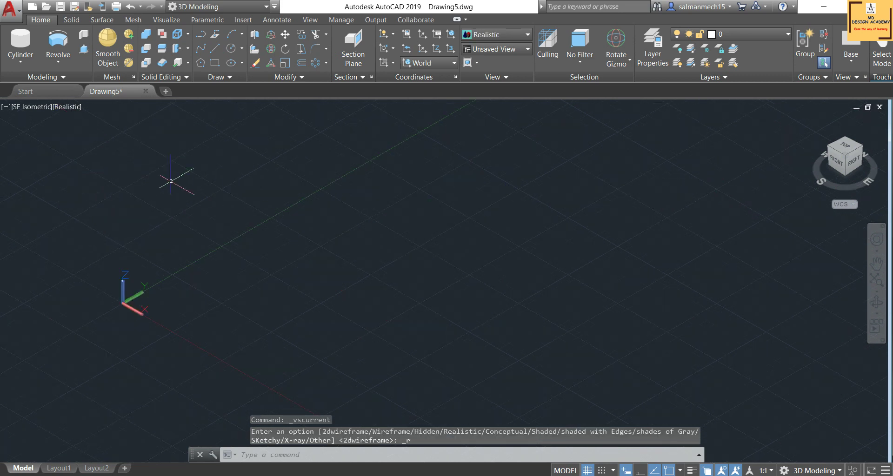
pyautogui.click(27, 41)
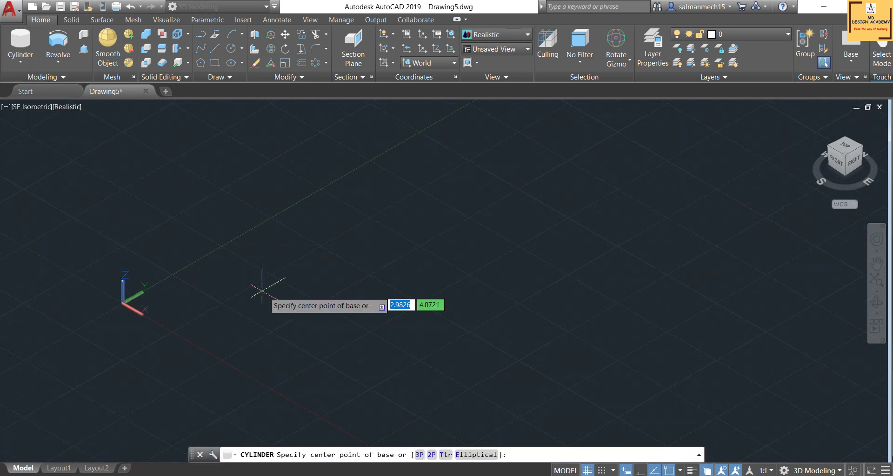
pyautogui.click(287, 332)
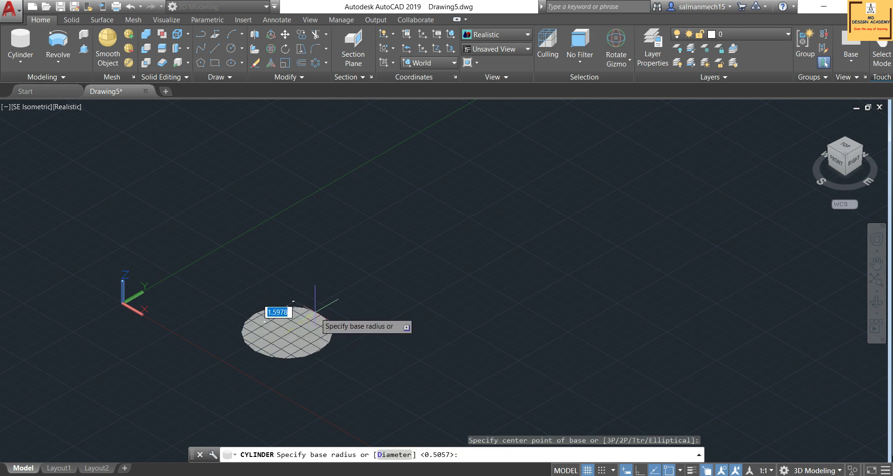
pyautogui.click(314, 310)
pyautogui.click(287, 256)
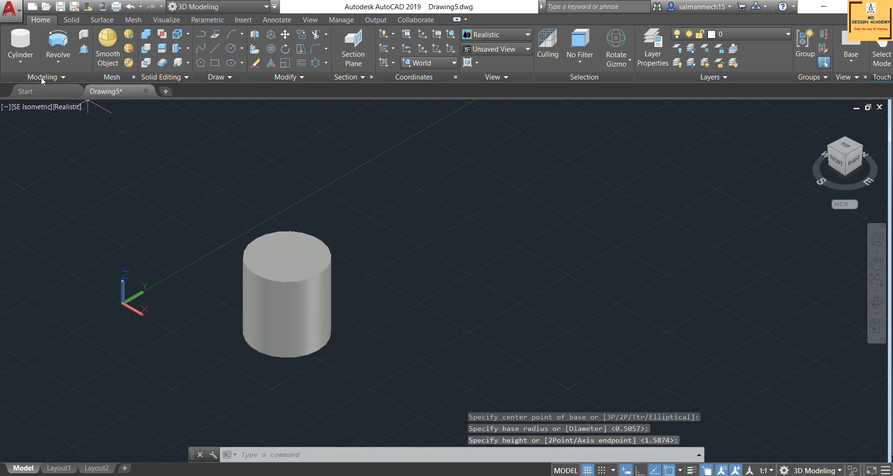
# Add a sphere on the cylinder's top face, then undo it as oversized
pyautogui.click(17, 61)
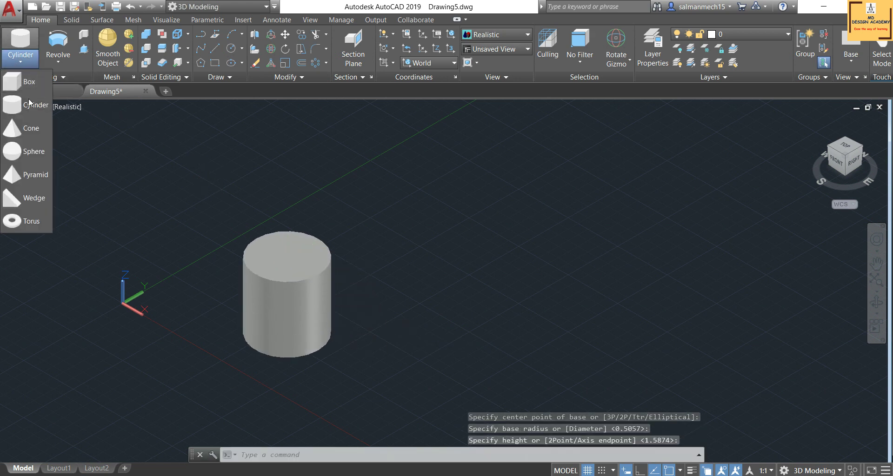
pyautogui.click(32, 153)
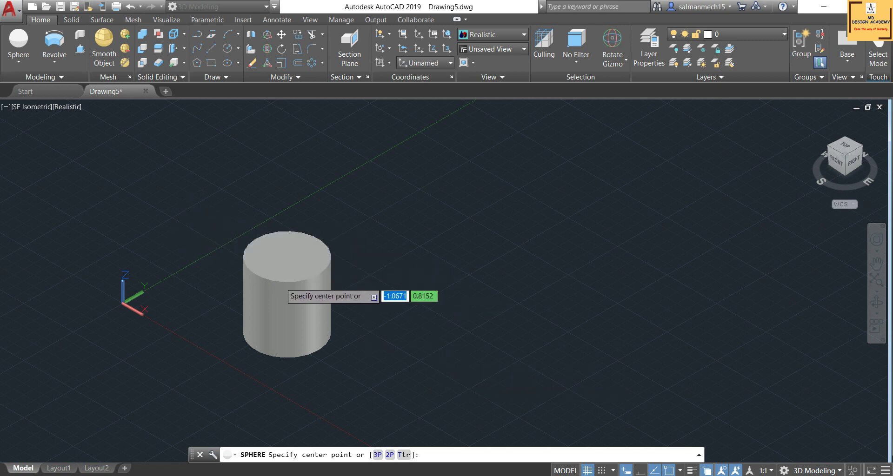
pyautogui.click(286, 252)
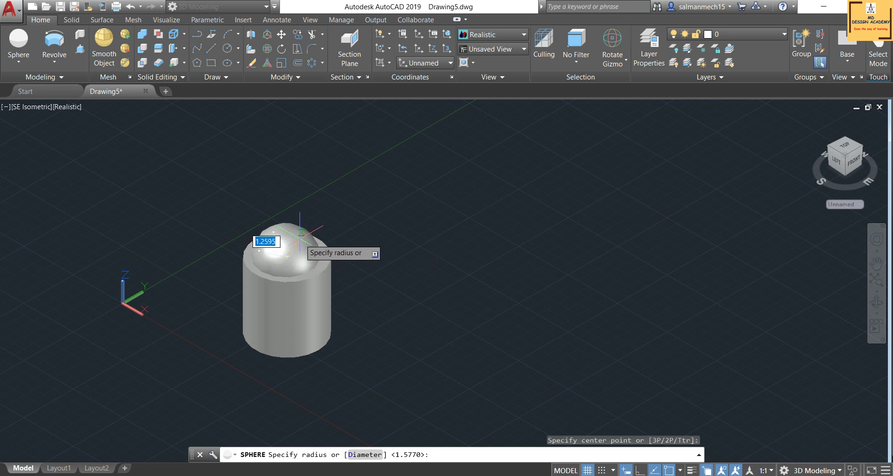
pyautogui.click(299, 239)
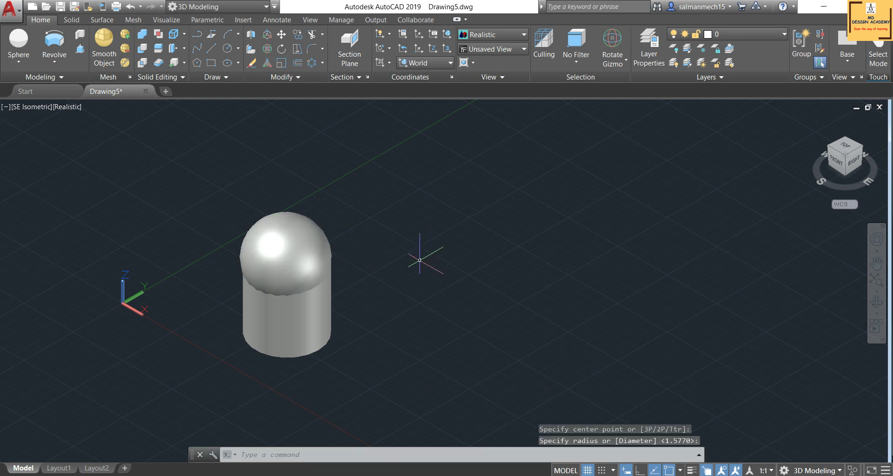
pyautogui.hotkey('ctrl', 'z')
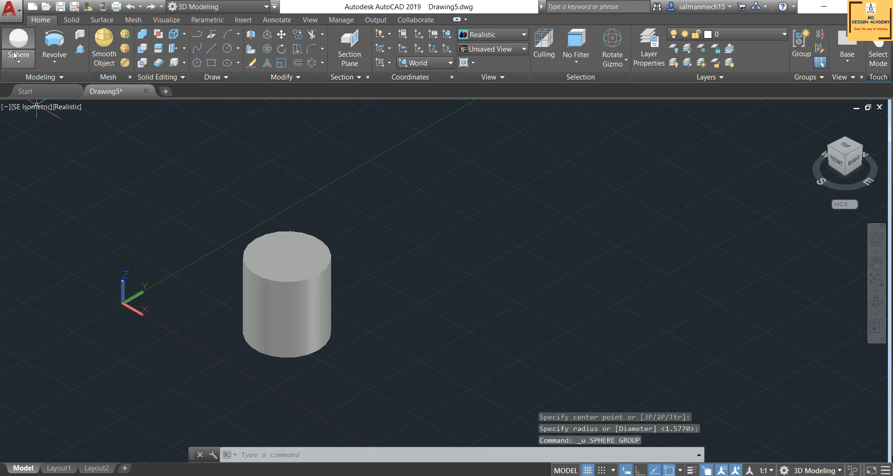
# Embed a smaller sphere centred on the left cylinder's top face
pyautogui.click(18, 59)
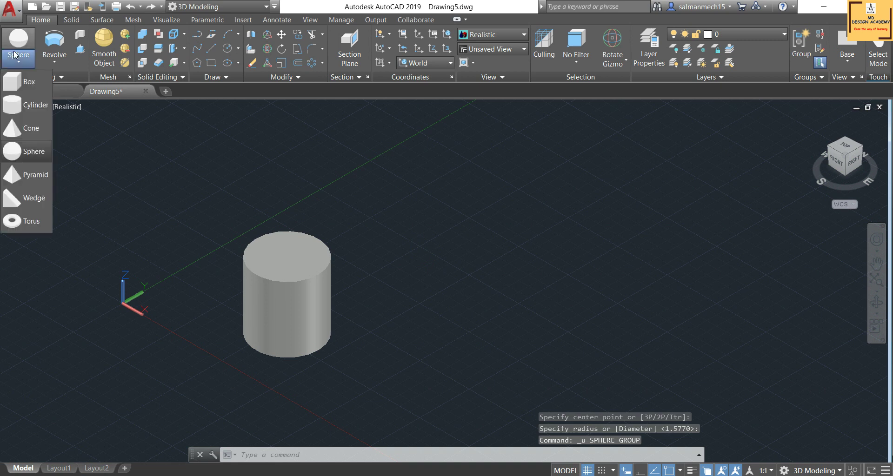
pyautogui.click(33, 155)
pyautogui.click(284, 253)
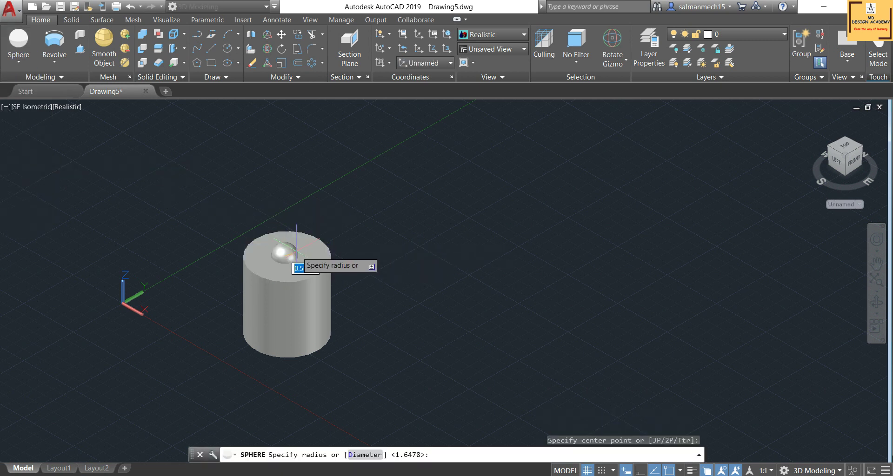
pyautogui.click(300, 254)
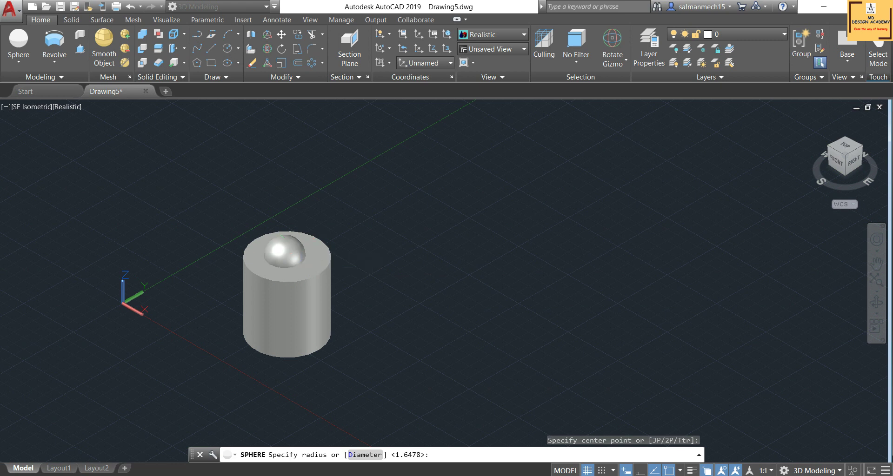
pyautogui.scroll(5, 335, 240)
pyautogui.scroll(-2, 330, 240)
pyautogui.scroll(-2, 224, 177)
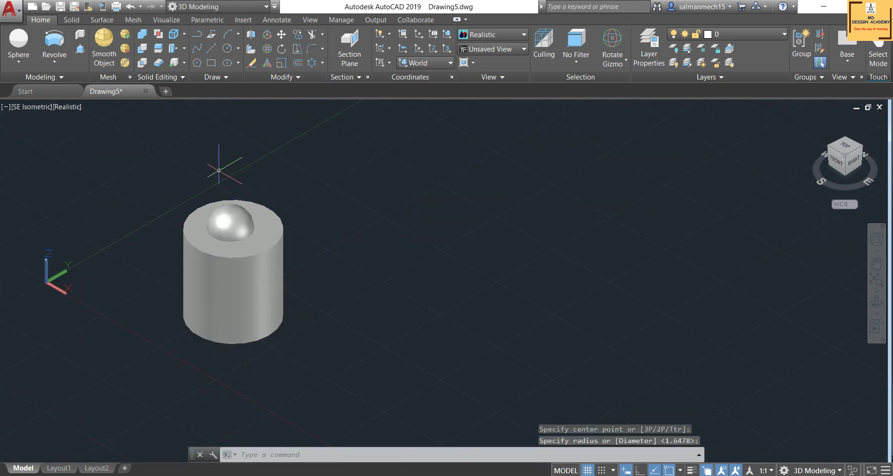
# Draw a second, slimmer cylinder to the right
pyautogui.click(19, 61)
pyautogui.click(21, 103)
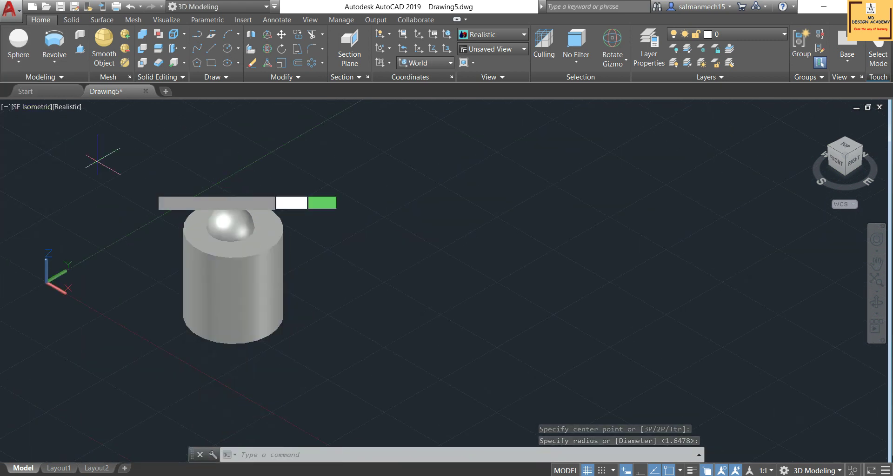
pyautogui.click(446, 340)
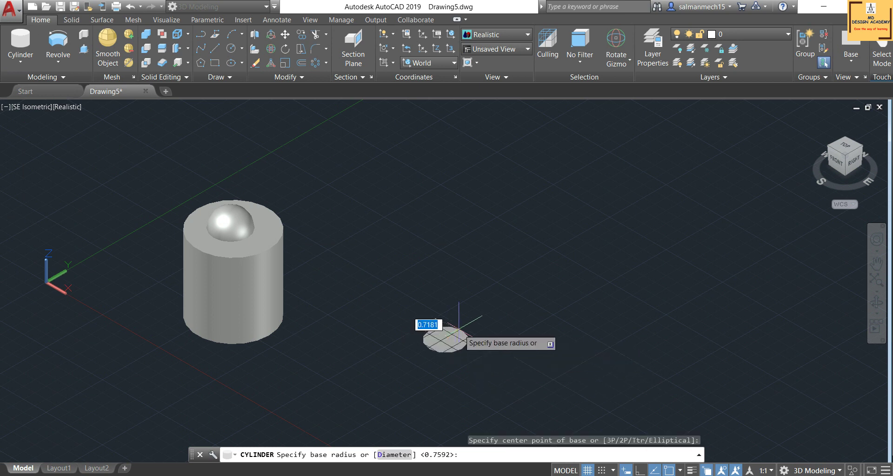
pyautogui.click(433, 331)
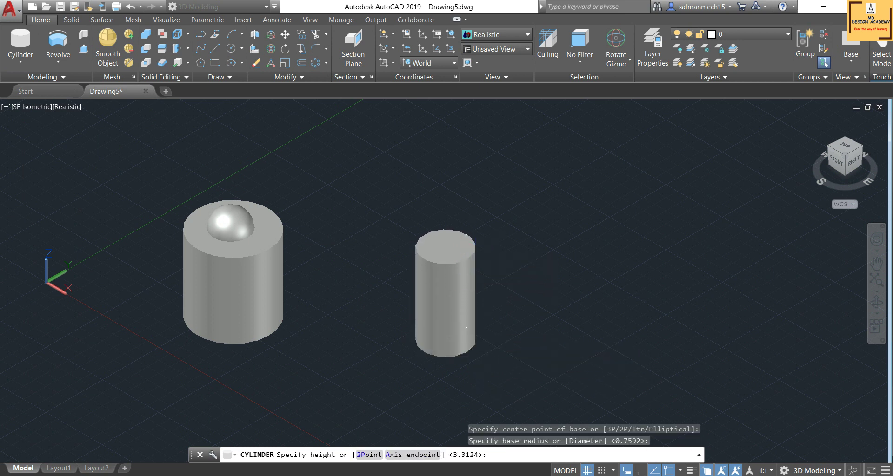
pyautogui.click(469, 235)
# Place a sphere floating above the right cylinder, then select and deselect both cylinders
pyautogui.click(20, 61)
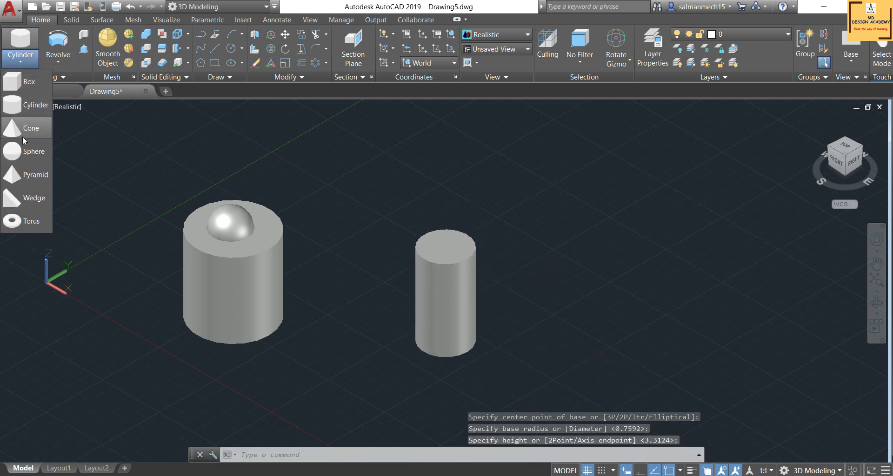
pyautogui.click(23, 151)
pyautogui.click(447, 175)
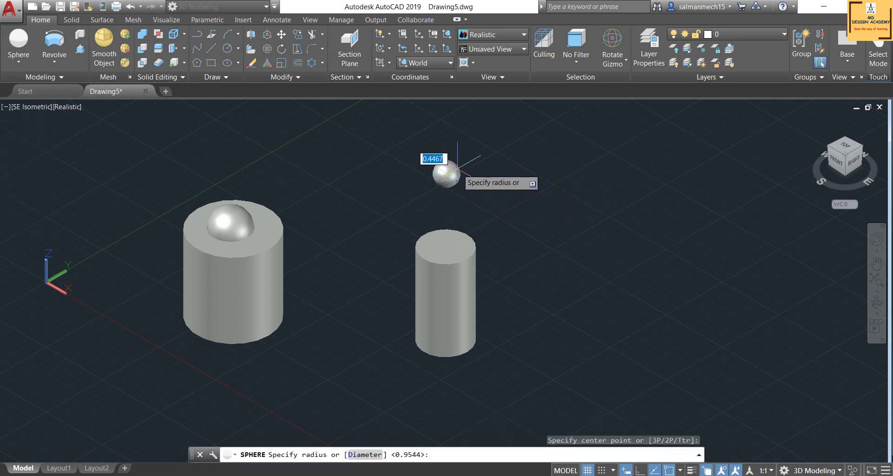
pyautogui.click(463, 166)
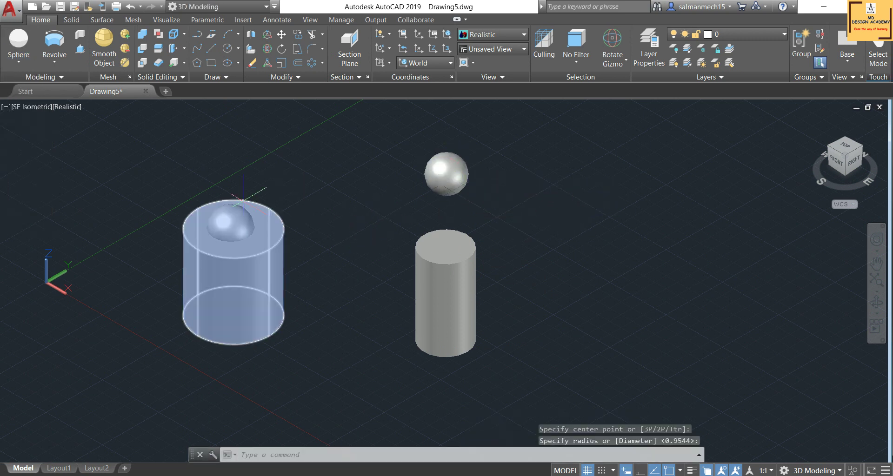
pyautogui.click(247, 227)
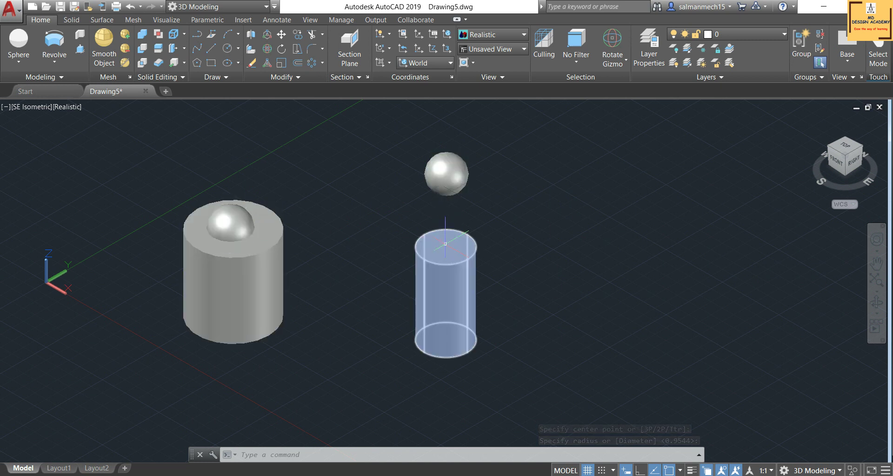
pyautogui.click(446, 279)
pyautogui.press('Escape')
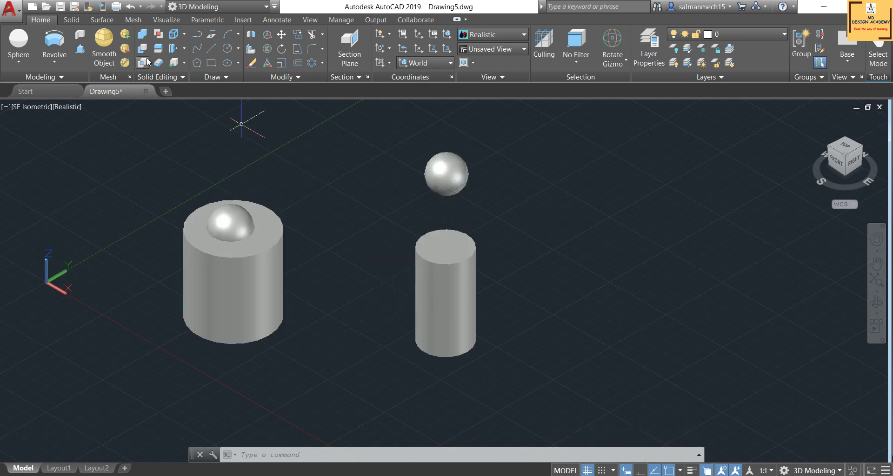
# Union the left cylinder and its sphere cap into one solid
pyautogui.click(144, 35)
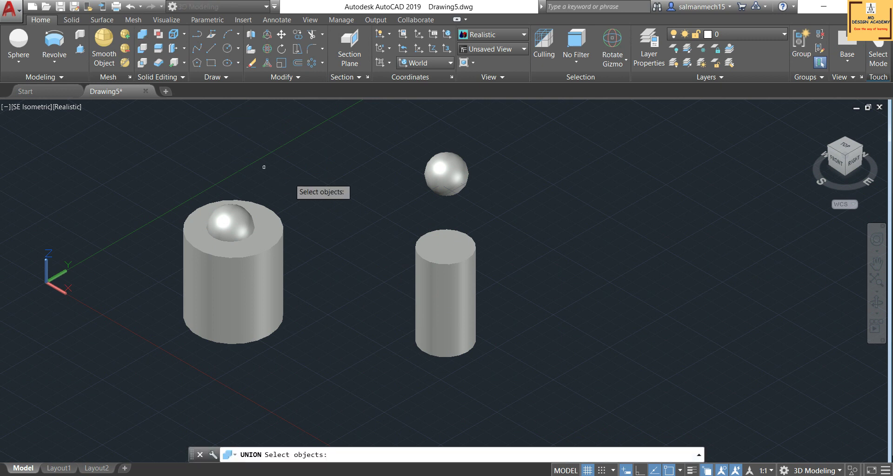
pyautogui.click(296, 163)
pyautogui.click(185, 289)
pyautogui.press('Return')
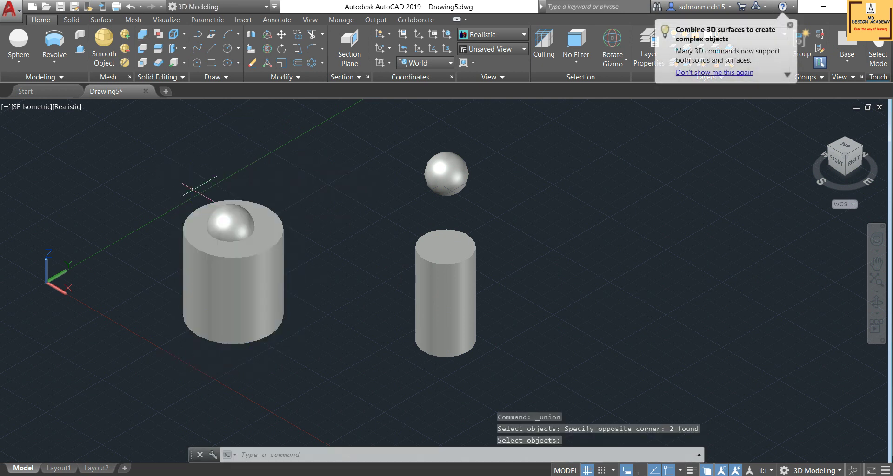
# Union the floating sphere with the right cylinder into one solid
pyautogui.click(146, 38)
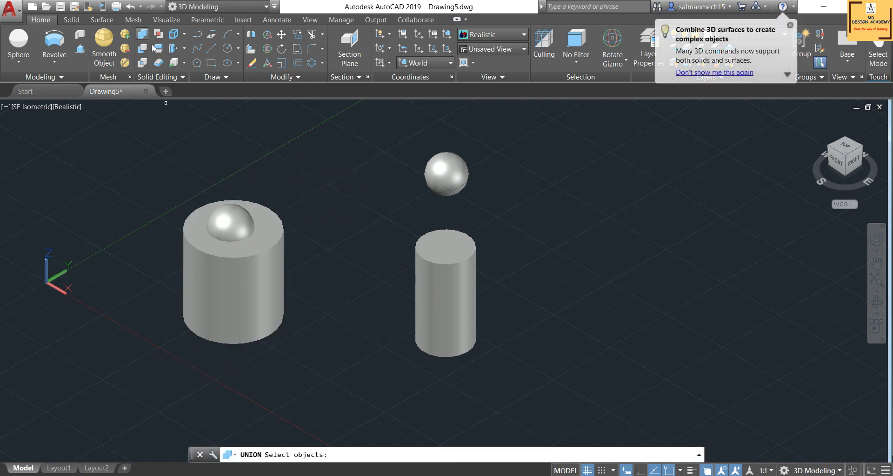
pyautogui.click(534, 136)
pyautogui.click(399, 343)
pyautogui.press('Return')
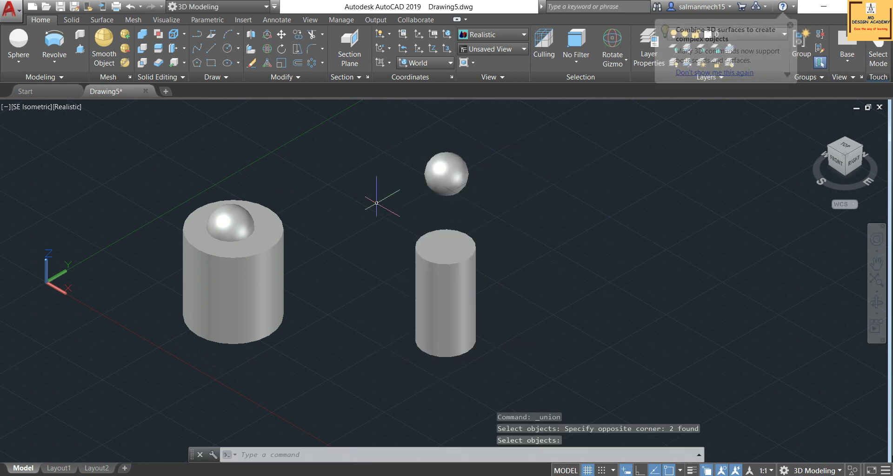
# Select each merged solid to confirm the unions, then clear the selection
pyautogui.click(434, 177)
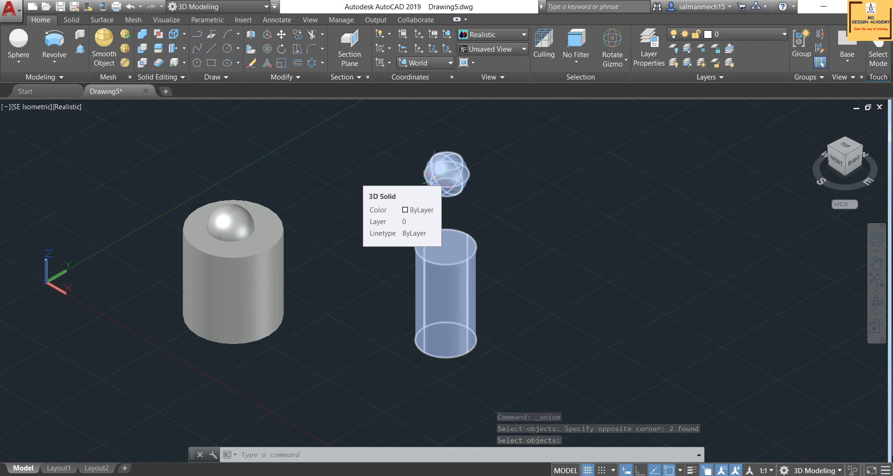
pyautogui.press('Escape')
pyautogui.click(236, 225)
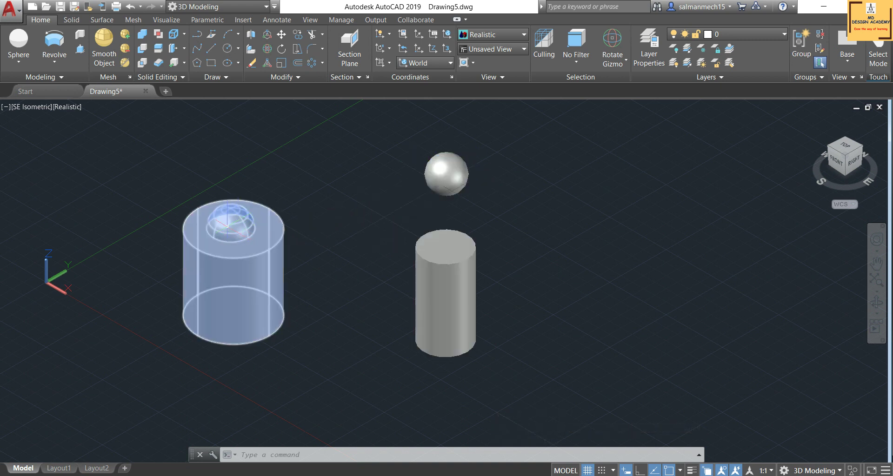
pyautogui.scroll(3, 227, 225)
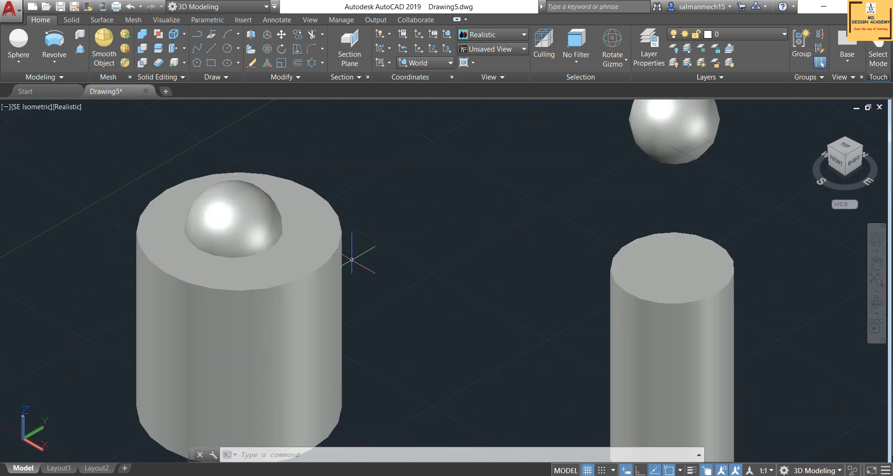
pyautogui.scroll(-2, 262, 254)
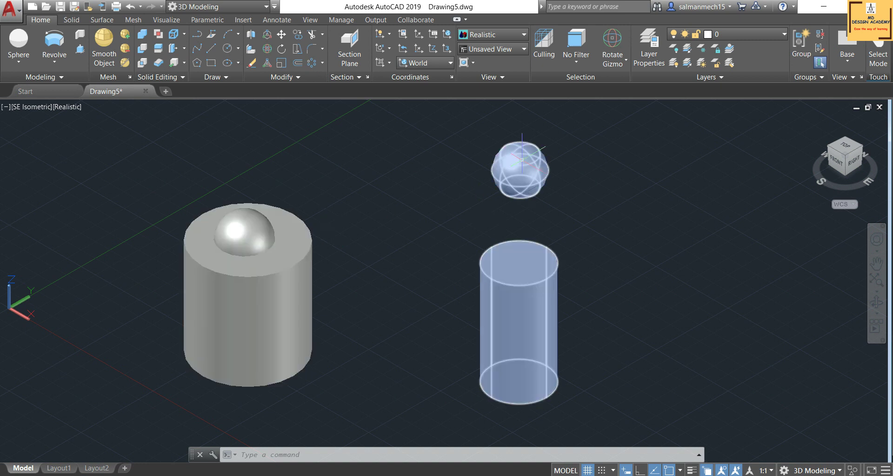
pyautogui.click(520, 172)
pyautogui.click(527, 317)
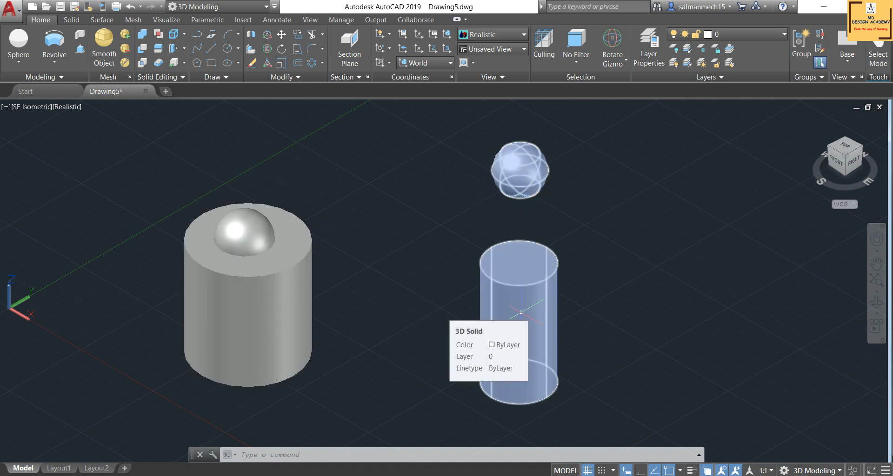
pyautogui.press('Escape')
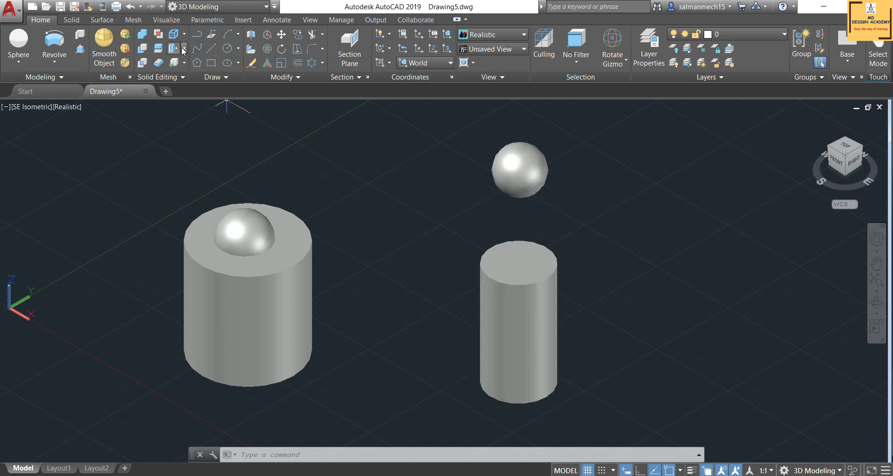
# Open the Solid Editing face and body dropdowns and hover the Separate tool
pyautogui.click(184, 49)
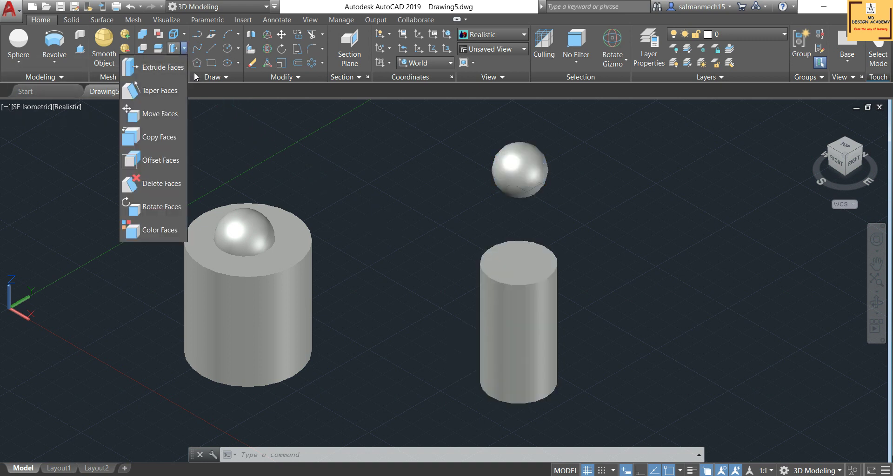
pyautogui.click(195, 72)
pyautogui.click(184, 62)
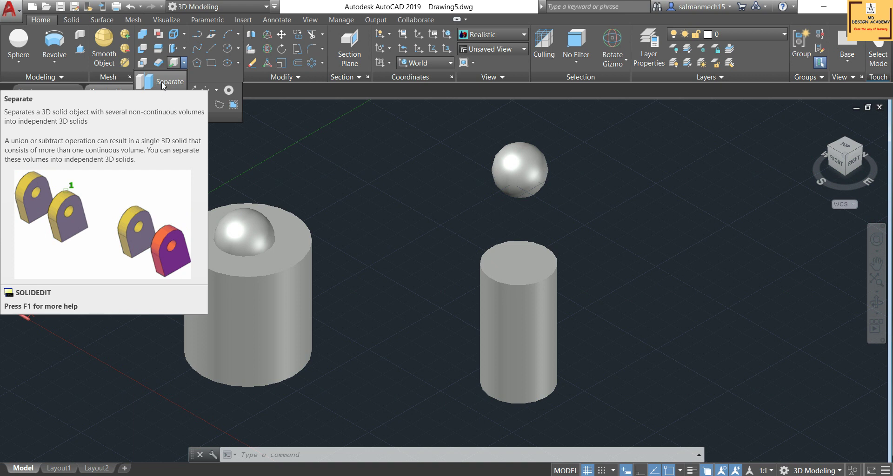
# Try Separate on the floating sphere and the left cylinder solid, cancelling each attempt
pyautogui.click(160, 82)
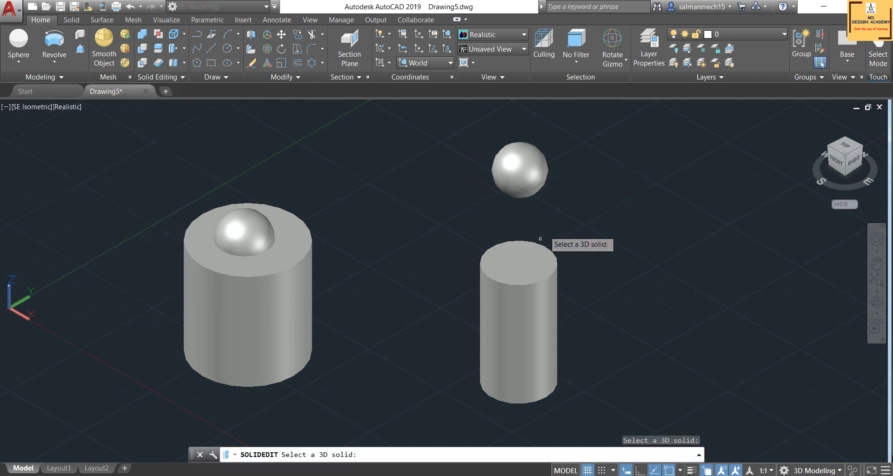
pyautogui.click(530, 196)
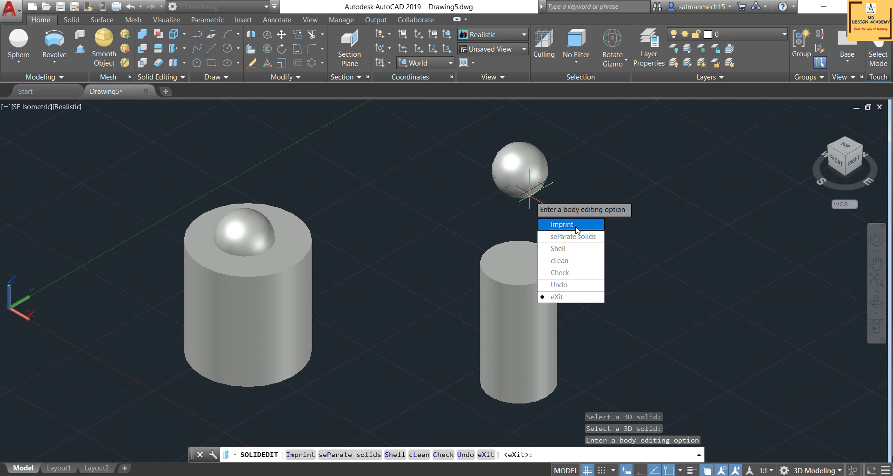
pyautogui.press('Escape')
pyautogui.press('Escape')
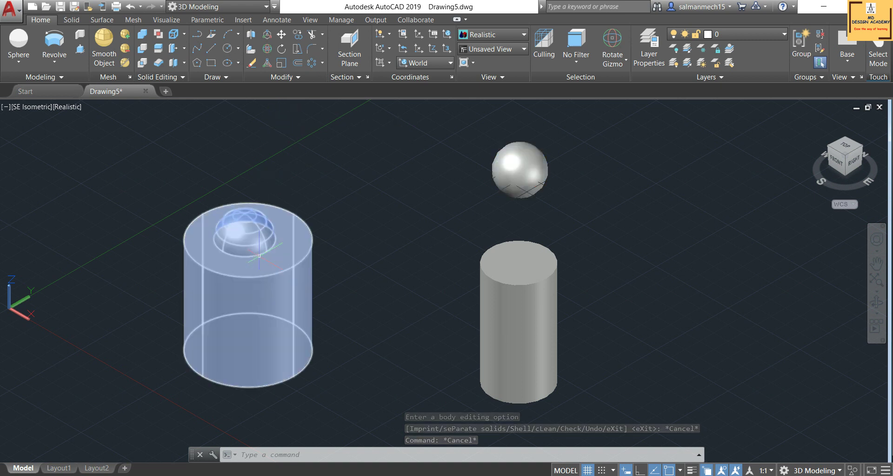
pyautogui.click(175, 65)
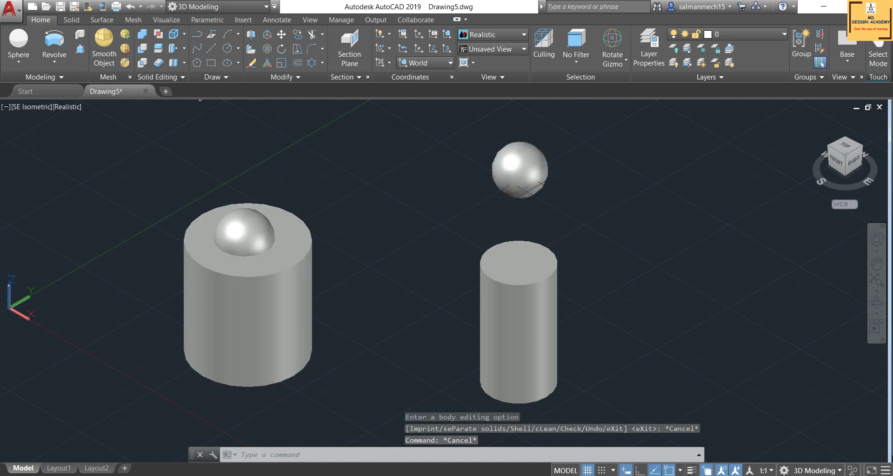
pyautogui.click(264, 220)
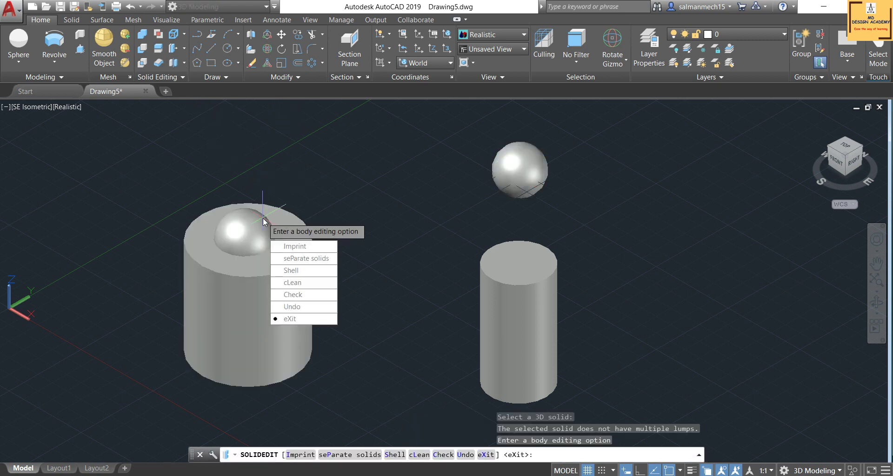
pyautogui.press('Escape')
pyautogui.press('Escape')
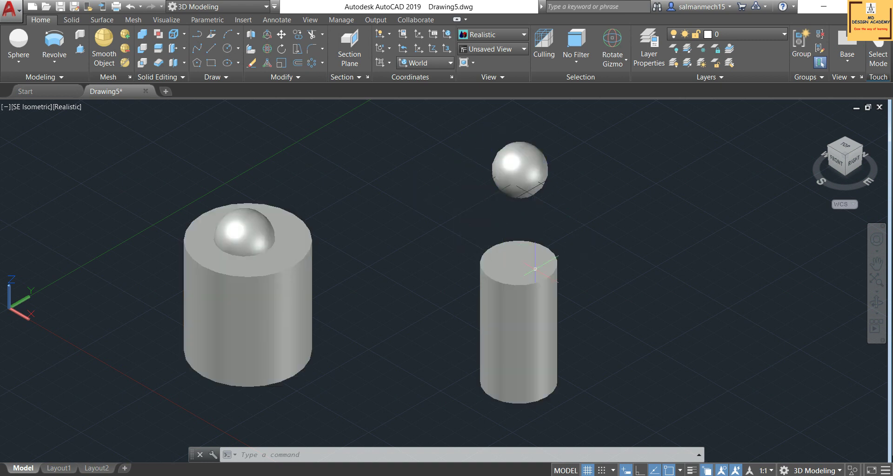
# Draw a small ellipse centred on the right cylinder's top face
pyautogui.click(187, 60)
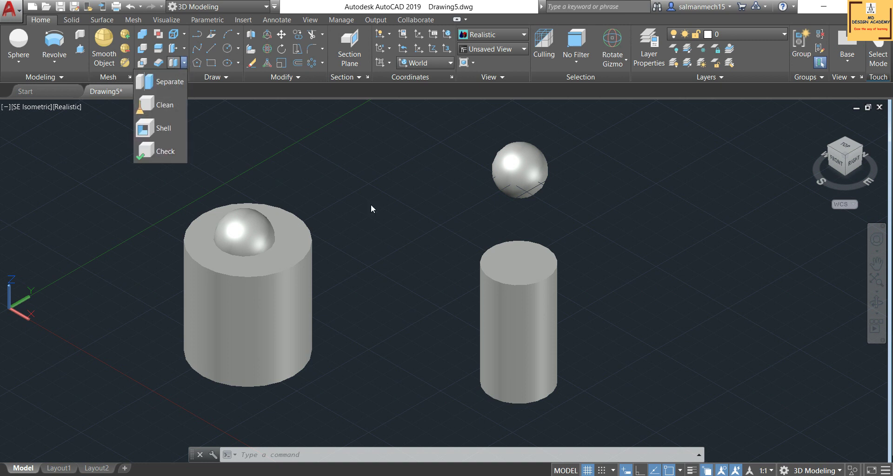
pyautogui.scroll(2, 678, 224)
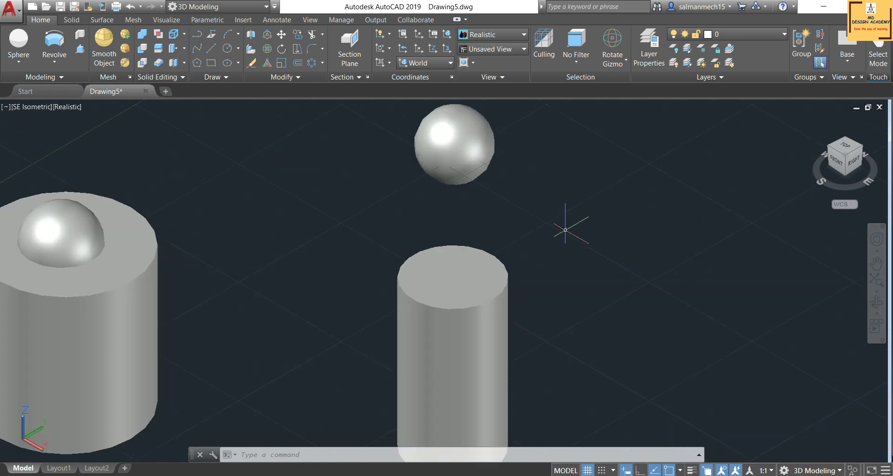
pyautogui.click(228, 63)
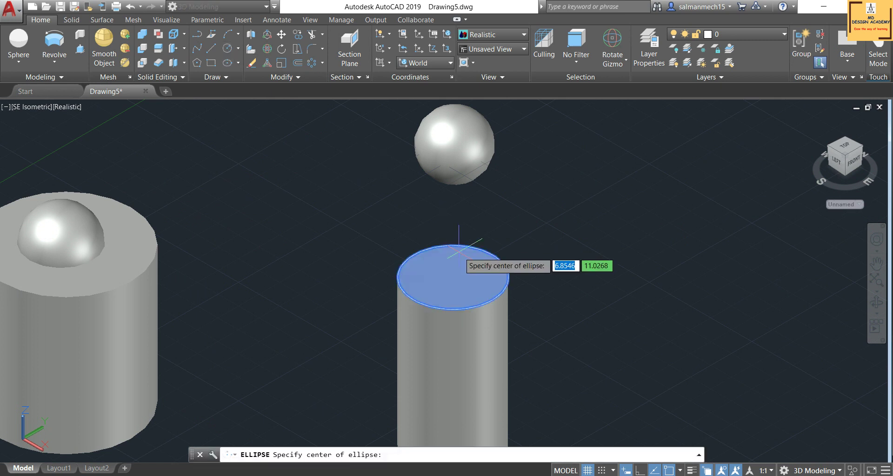
pyautogui.click(451, 277)
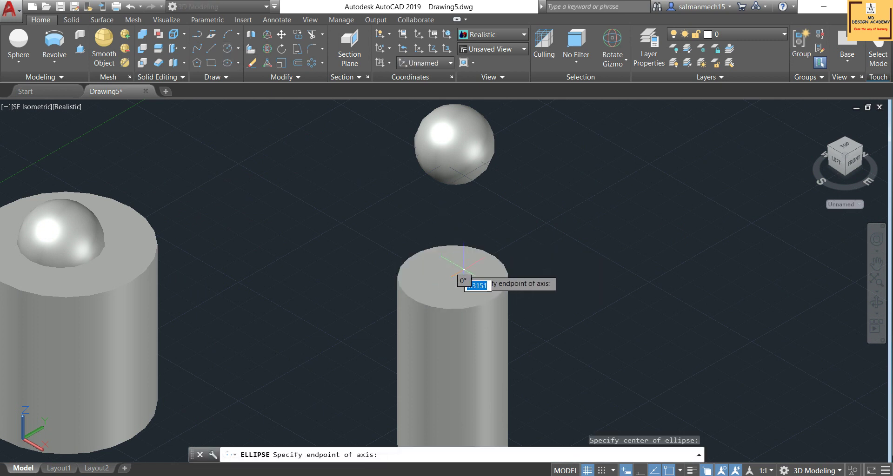
pyautogui.click(464, 268)
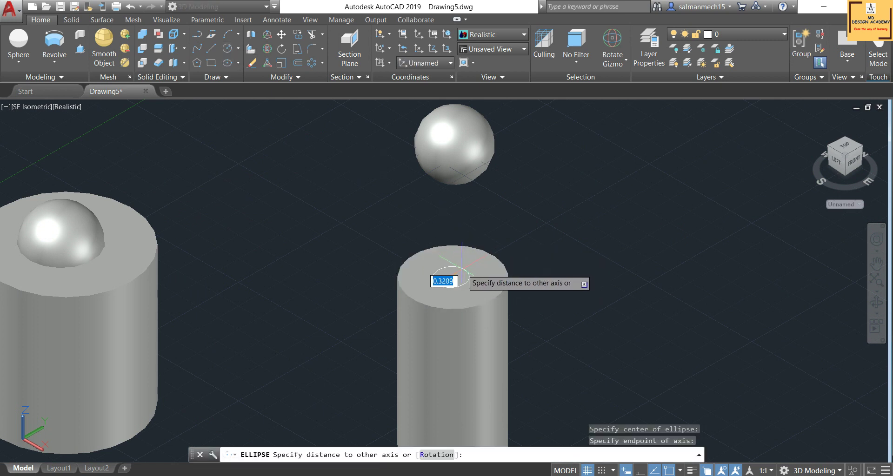
pyautogui.click(462, 270)
pyautogui.scroll(2, 462, 311)
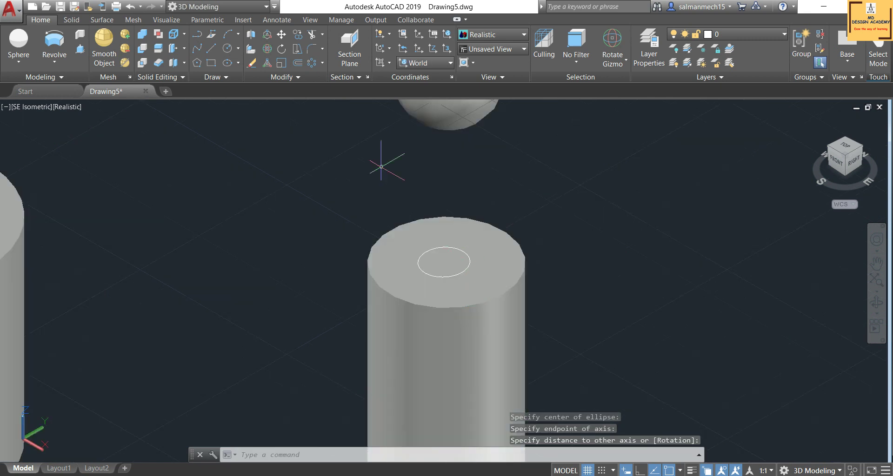
pyautogui.click(185, 35)
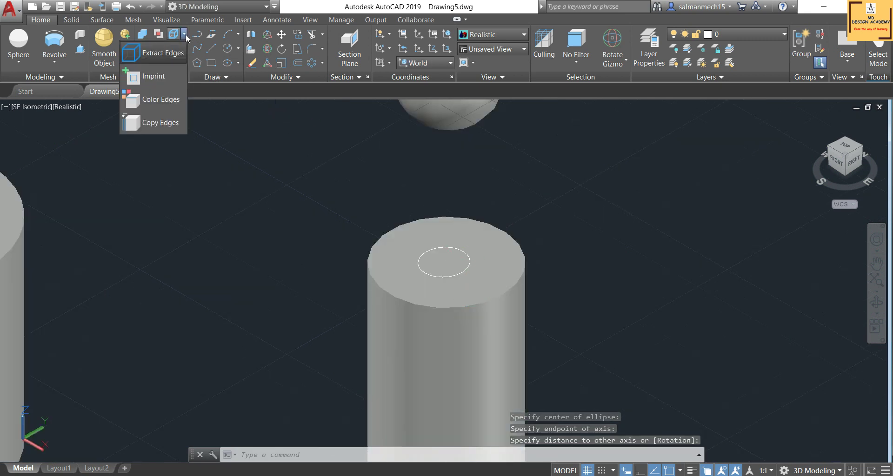
# Imprint the ellipse onto the right cylinder's top face, deleting the source ellipse
pyautogui.click(167, 72)
pyautogui.click(470, 239)
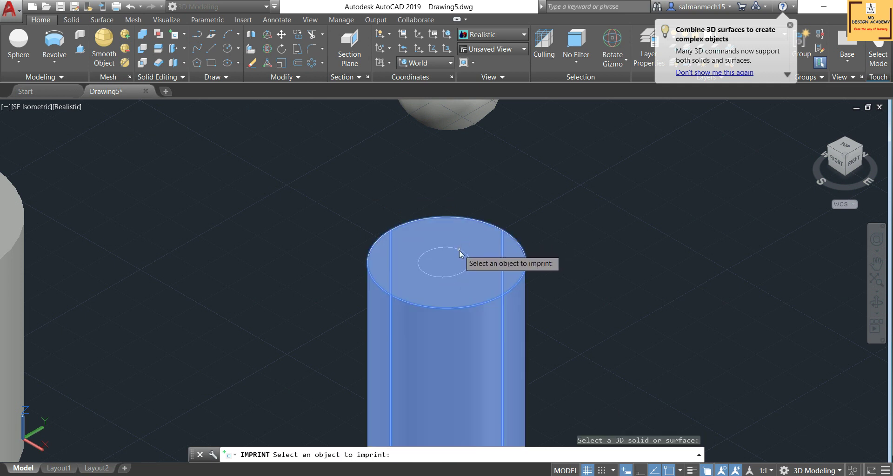
pyautogui.click(459, 250)
pyautogui.click(509, 305)
pyautogui.write('y')
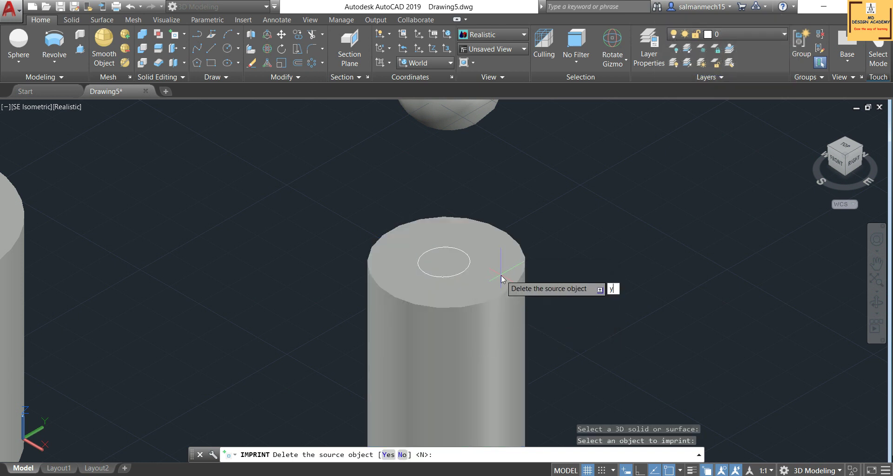
pyautogui.press('Return')
pyautogui.press('Return')
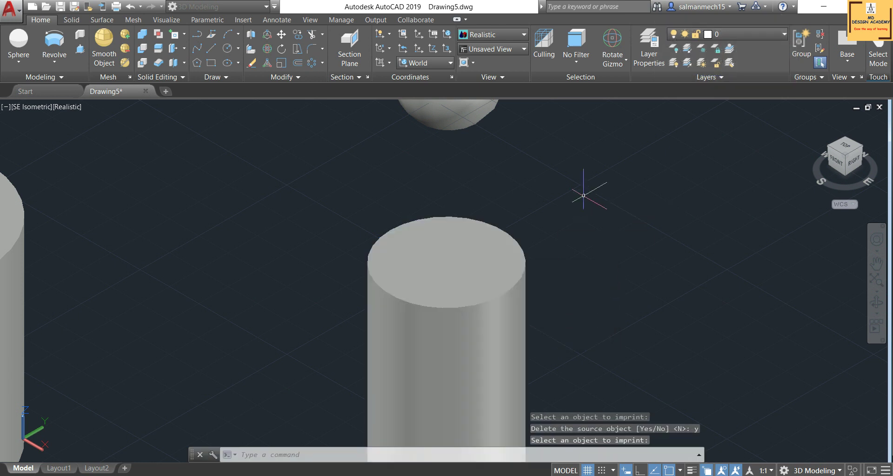
pyautogui.click(463, 295)
pyautogui.scroll(-5, 439, 244)
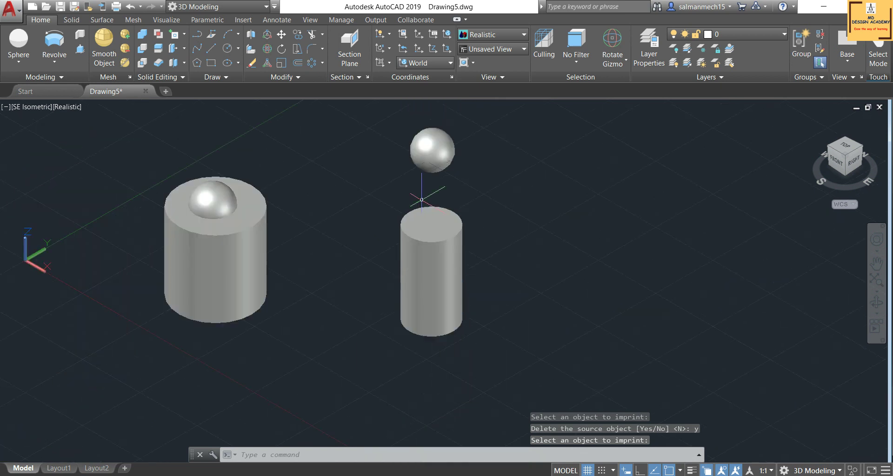
pyautogui.scroll(3, 424, 201)
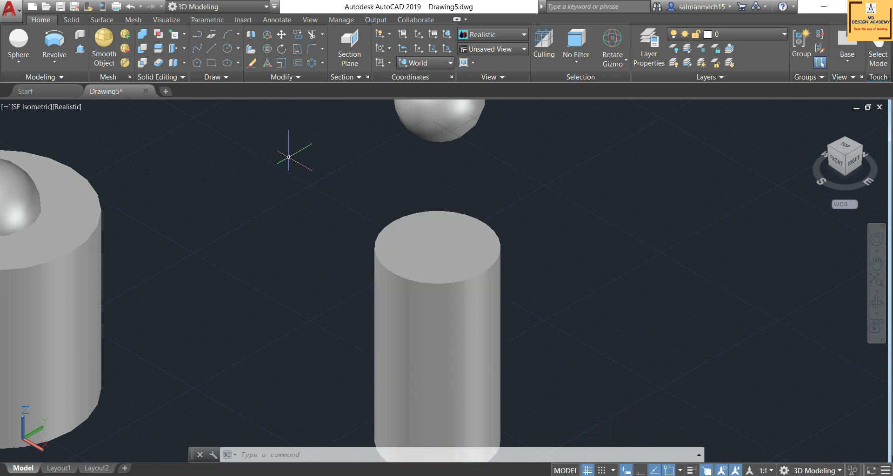
# Start the SOLIDEDIT Body option and exit it without changes
pyautogui.click(185, 62)
pyautogui.click(158, 107)
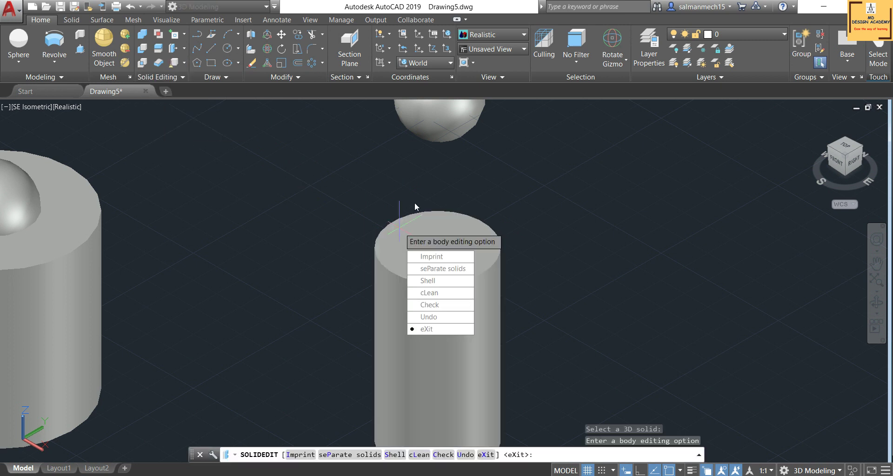
pyautogui.press('Return')
pyautogui.press('Return')
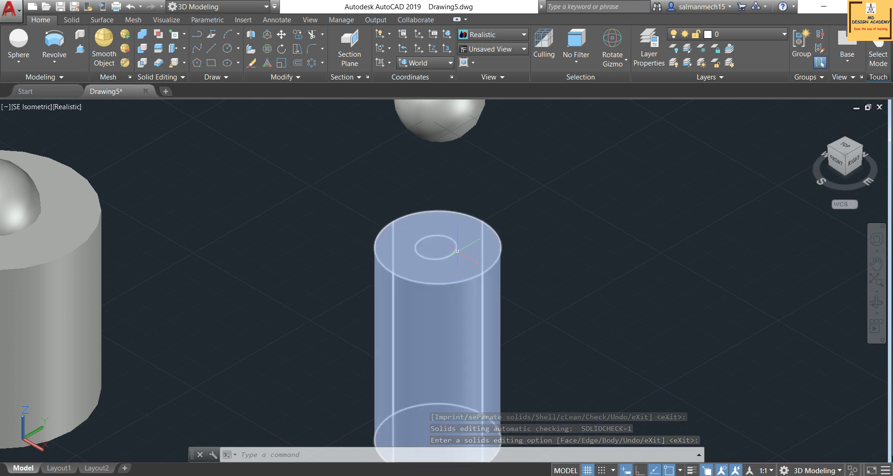
pyautogui.moveTo(457, 249)
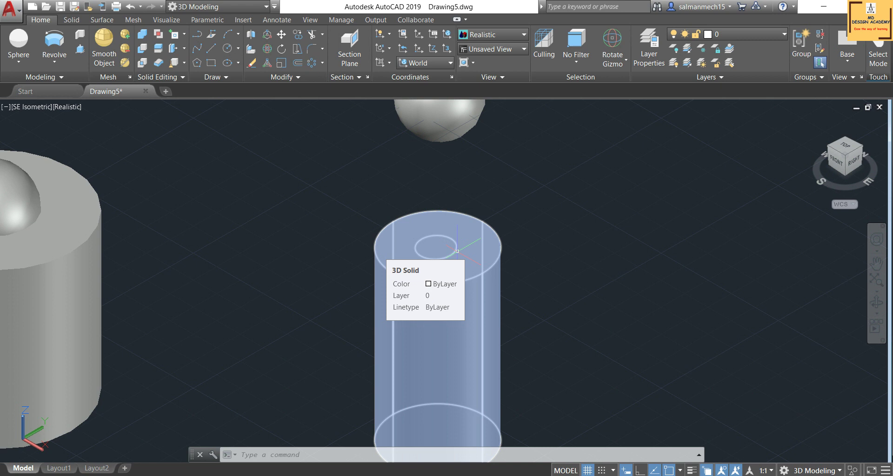
# Delete the selected object and zoom to review the remaining solids
pyautogui.press('Delete')
pyautogui.scroll(2, 349, 270)
pyautogui.scroll(-1, 349, 268)
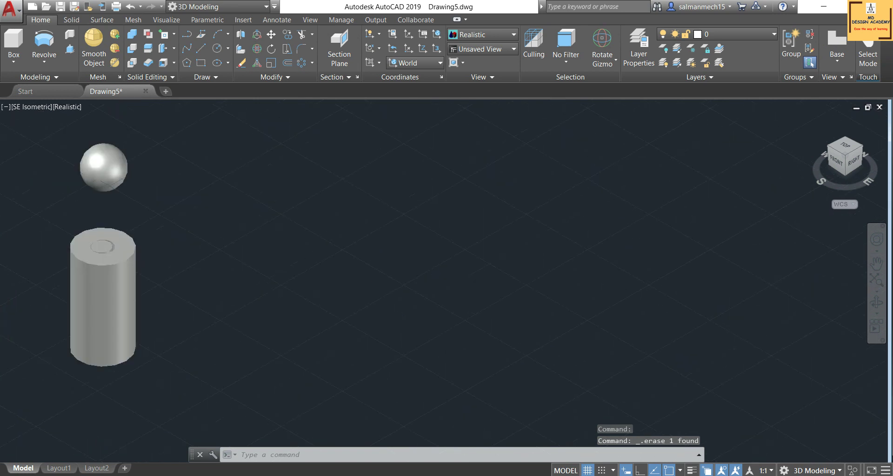
pyautogui.scroll(-3, 347, 269)
pyautogui.scroll(1, 54, 276)
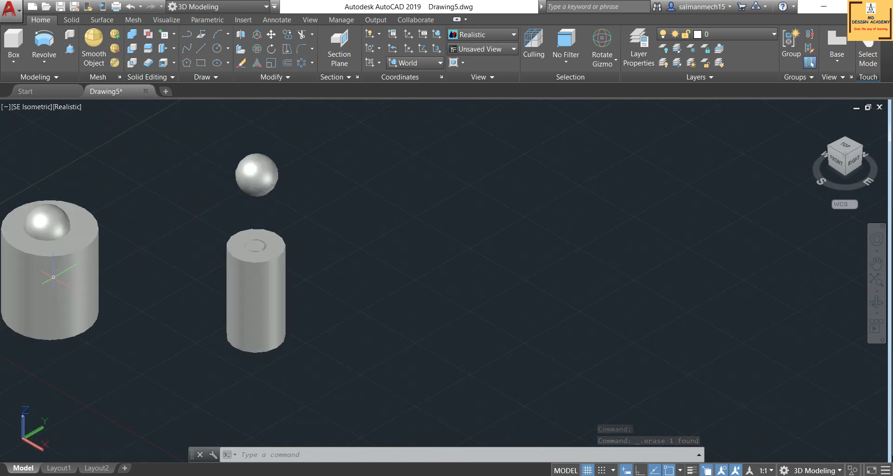
# Draw a box solid with a 10 × 10 base right of the cylinders, height picked on screen
pyautogui.click(18, 68)
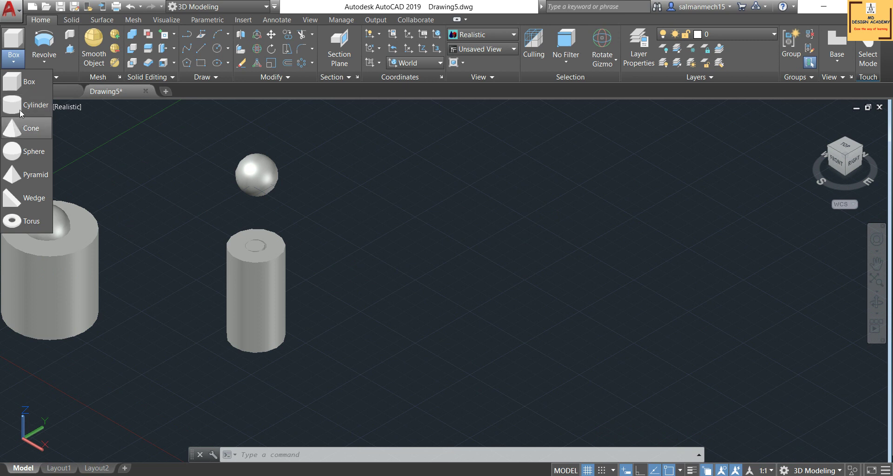
pyautogui.click(19, 93)
pyautogui.click(349, 312)
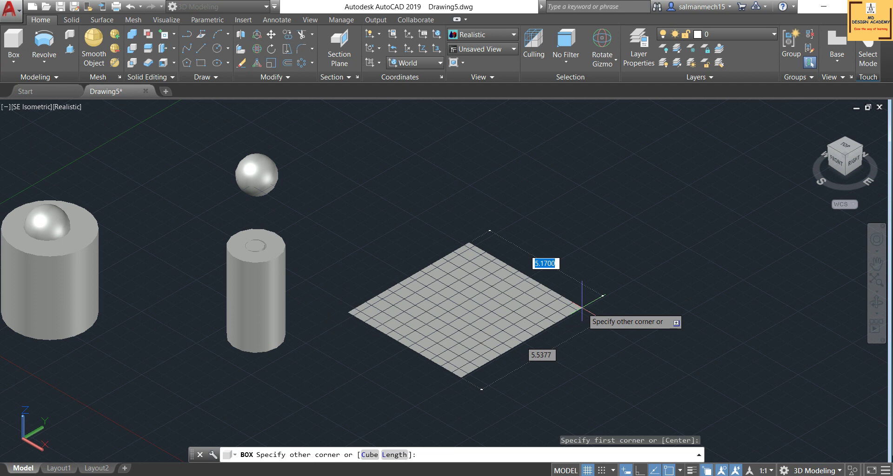
pyautogui.write('10')
pyautogui.press('Tab')
pyautogui.write('10')
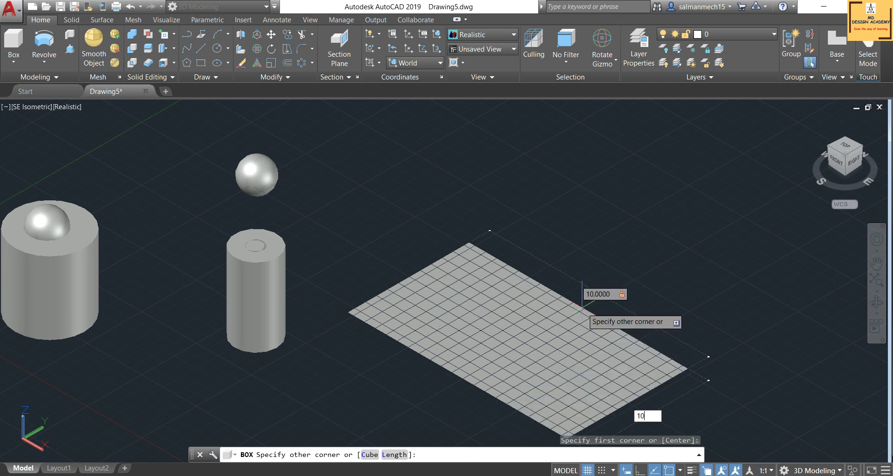
pyautogui.press('Return')
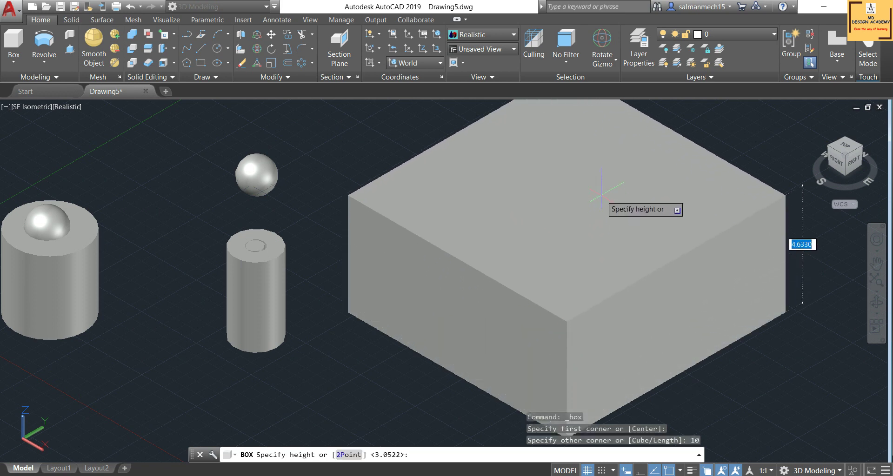
pyautogui.click(600, 191)
pyautogui.scroll(-2, 358, 303)
pyautogui.scroll(-2, 349, 307)
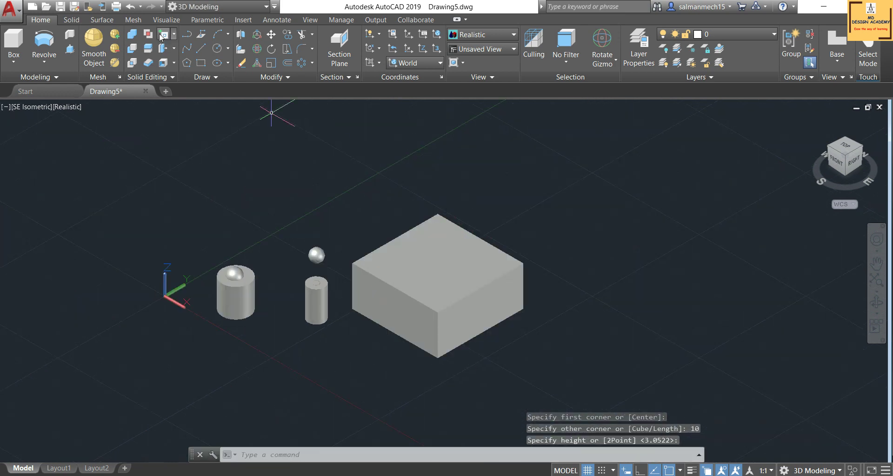
# Shell the box with its top face removed and 1-unit walls, then orbit to look inside
pyautogui.click(163, 68)
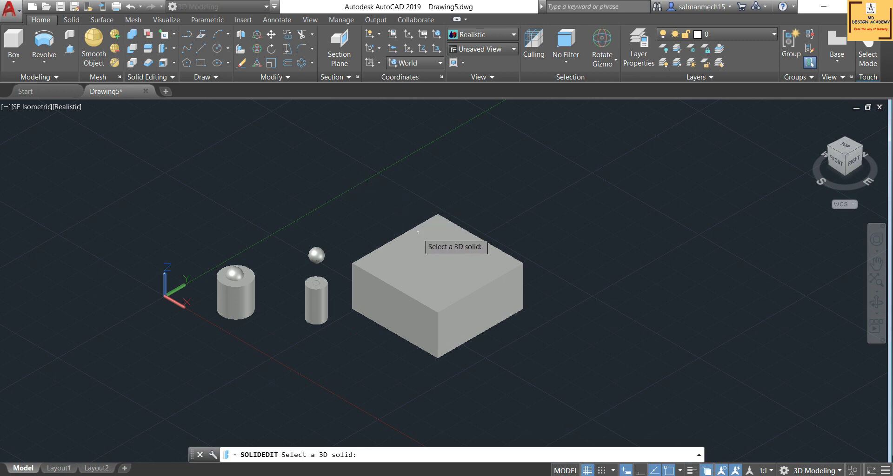
pyautogui.click(434, 250)
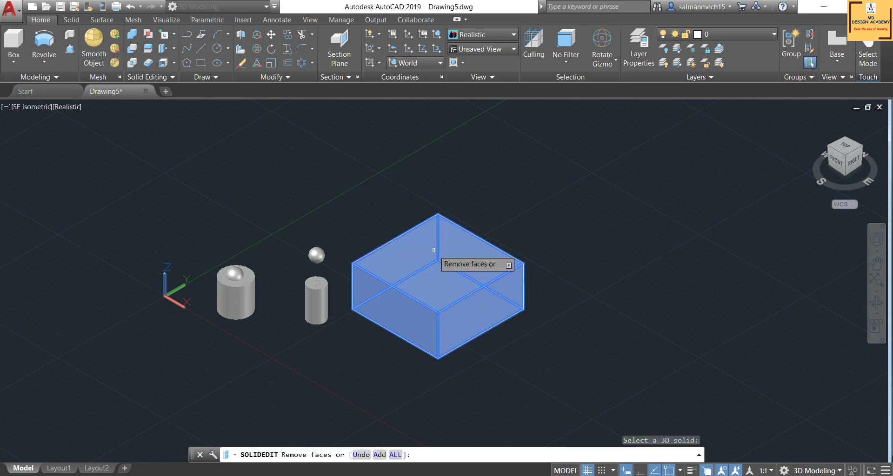
pyautogui.scroll(2, 468, 257)
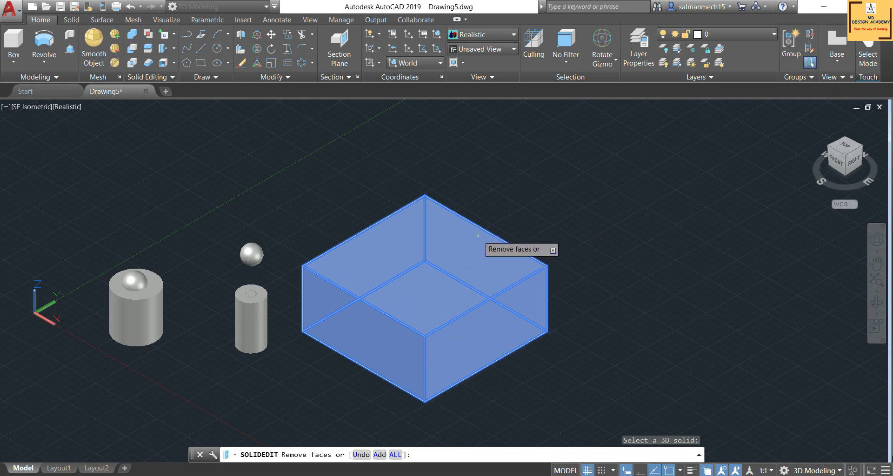
pyautogui.click(469, 238)
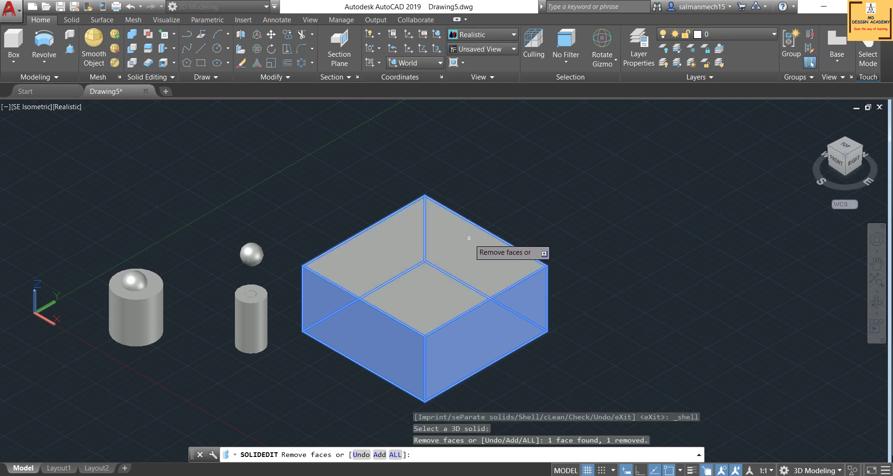
pyautogui.scroll(1, 469, 238)
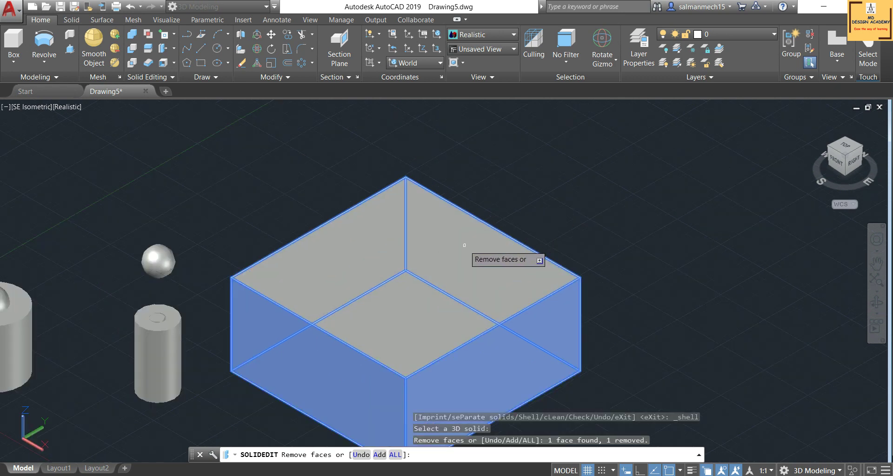
pyautogui.rightClick(465, 247)
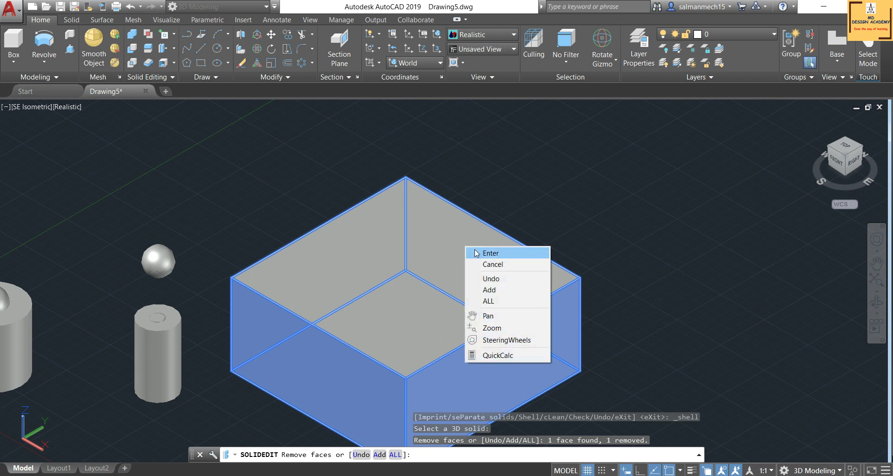
pyautogui.click(474, 252)
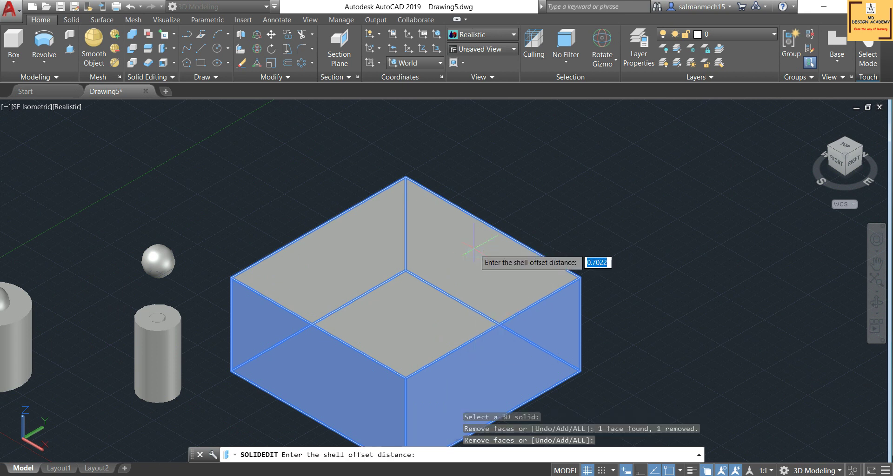
pyautogui.write('1')
pyautogui.press('Return')
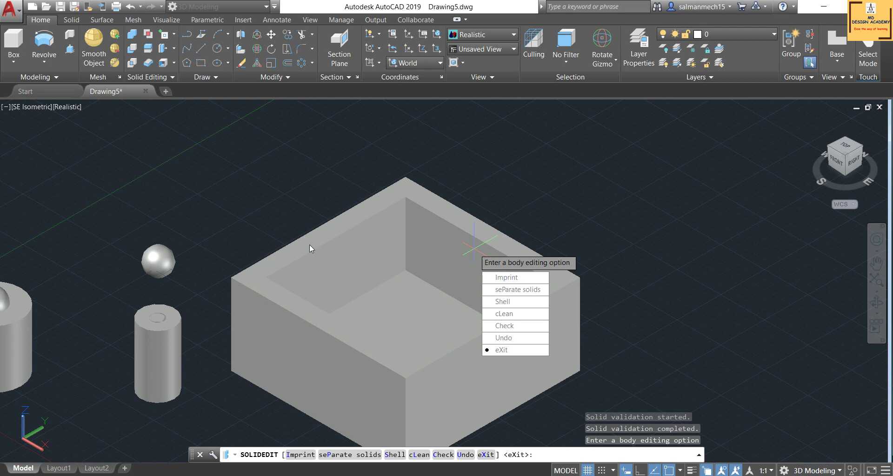
pyautogui.press('Return')
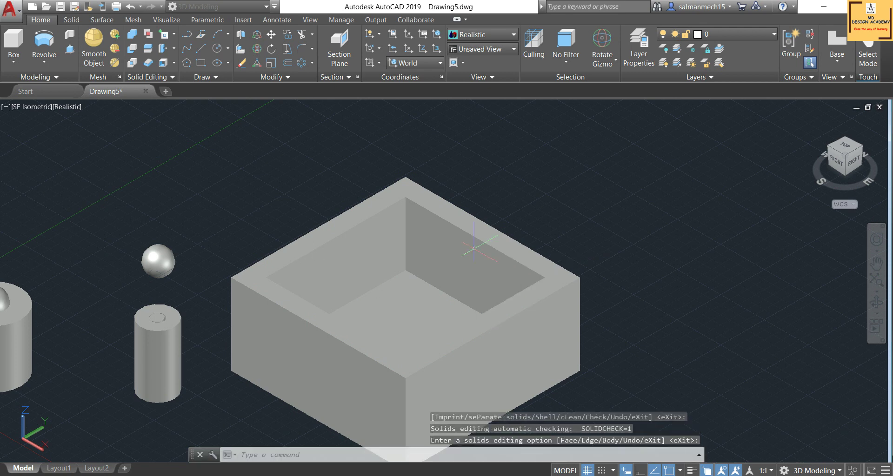
pyautogui.press('Return')
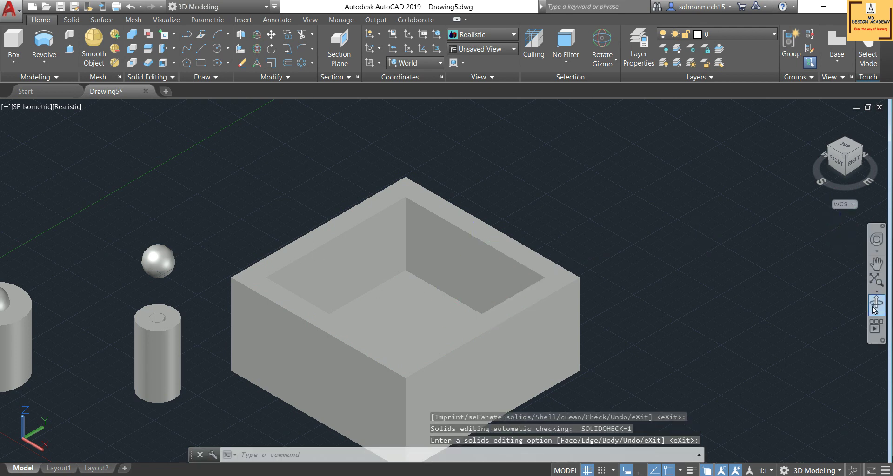
pyautogui.moveTo(471, 290)
pyautogui.keyDown('shift'); pyautogui.mouseDown(button='middle')
pyautogui.moveTo(514, 316)
pyautogui.moveTo(548, 313)
pyautogui.moveTo(534, 243)
pyautogui.mouseUp(button='middle'); pyautogui.keyUp('shift')
# Exit 3D orbit and settle the view on the shelled box
pyautogui.scroll(-2, 590, 243)
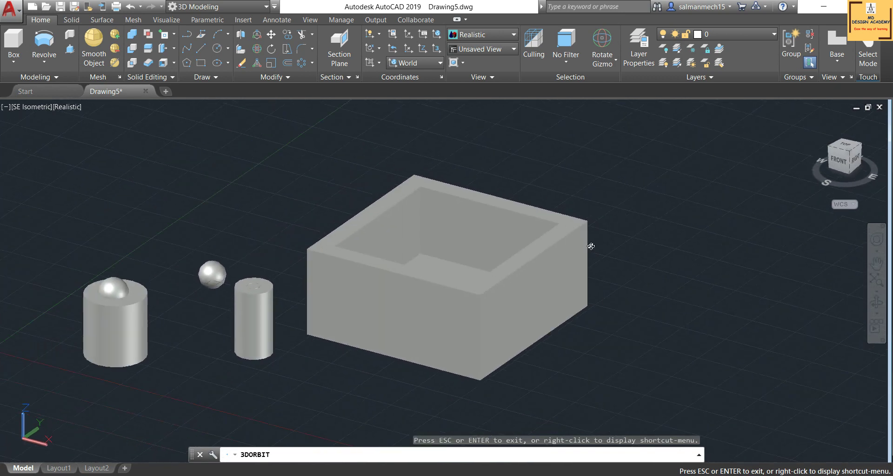
pyautogui.rightClick(254, 201)
pyautogui.click(272, 208)
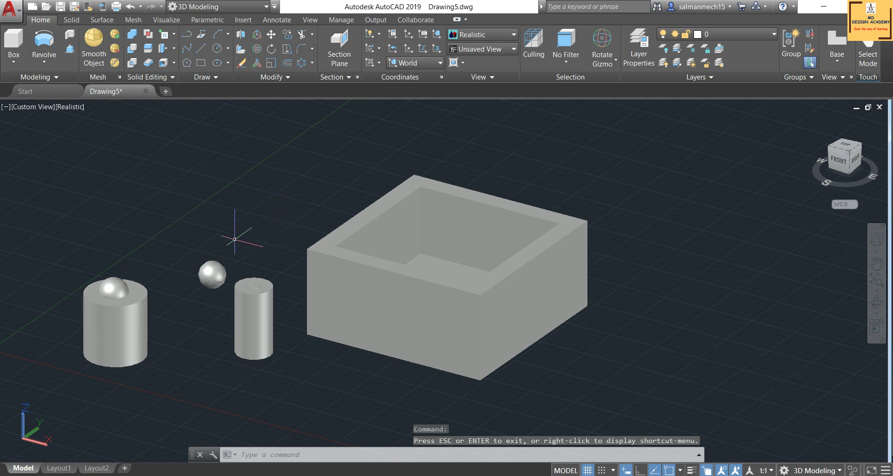
pyautogui.scroll(3, 365, 248)
pyautogui.scroll(2, 467, 257)
pyautogui.scroll(-4, 396, 265)
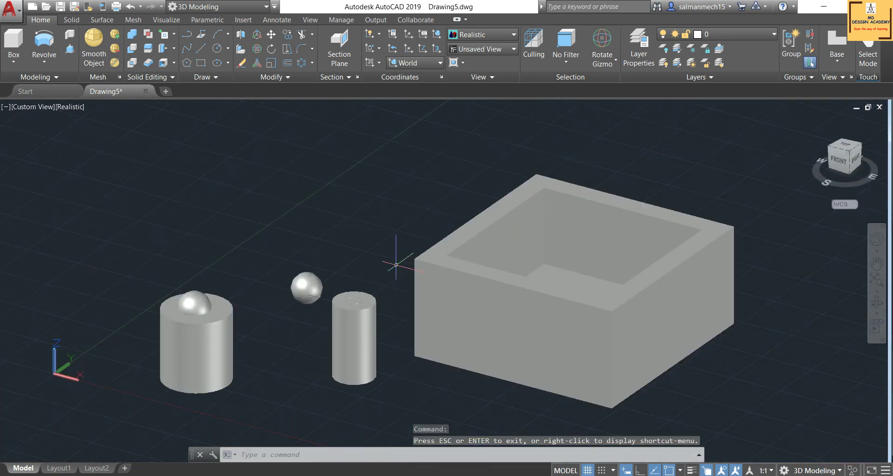
# Check the shelled box, confirming a valid ShapeManager solid, then cancel the command
pyautogui.click(174, 63)
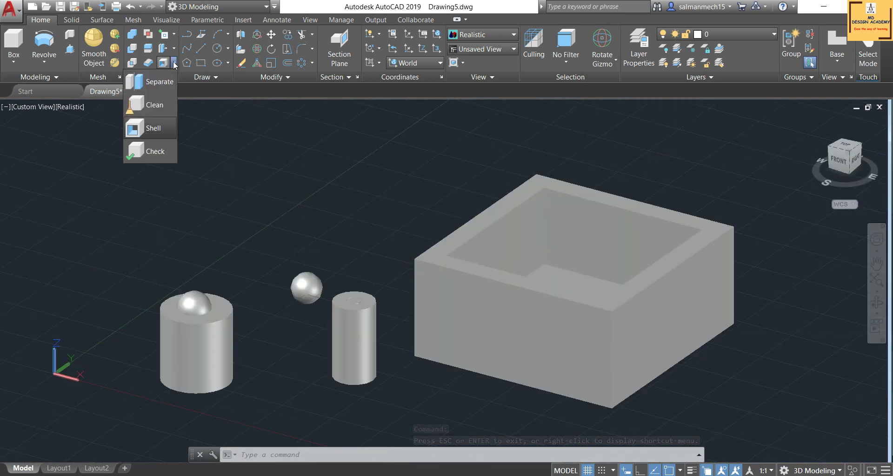
pyautogui.click(158, 152)
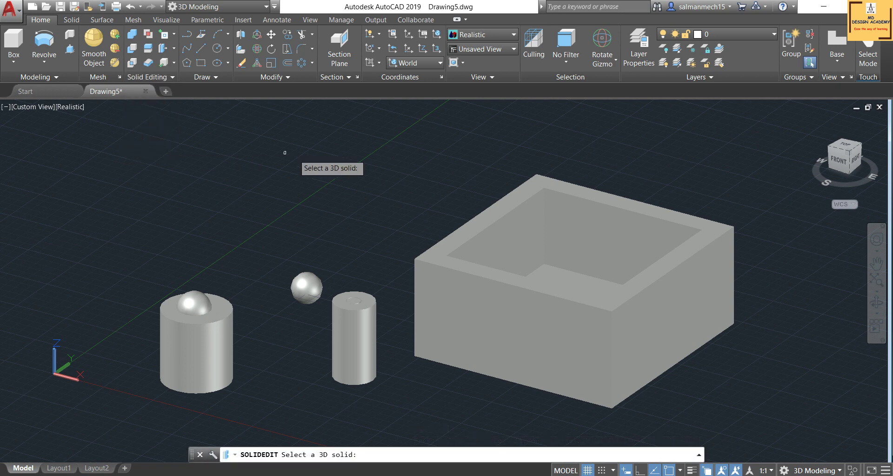
pyautogui.click(496, 229)
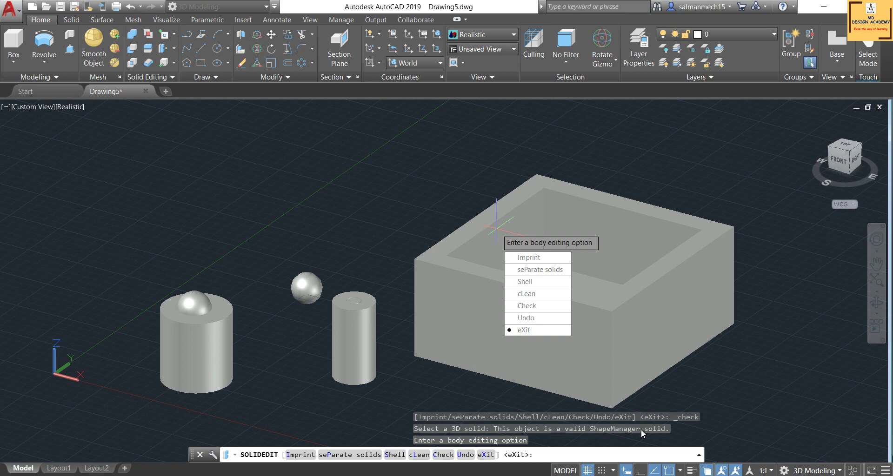
pyautogui.middleClick(331, 224)
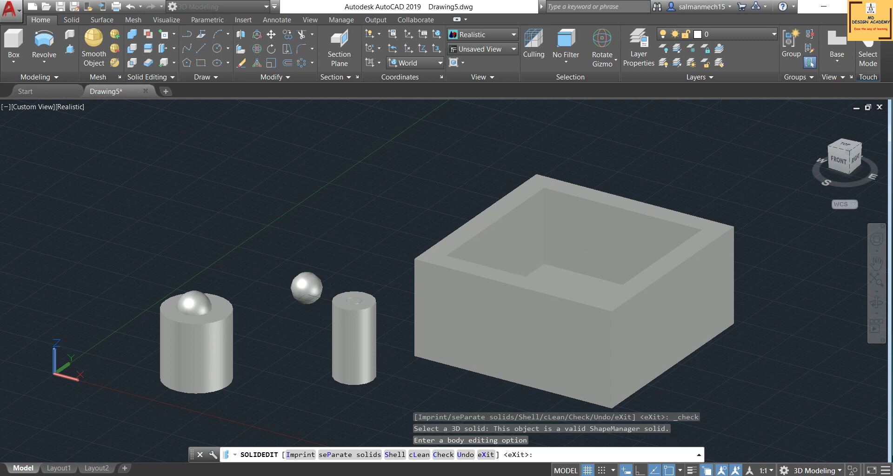
pyautogui.press('Escape')
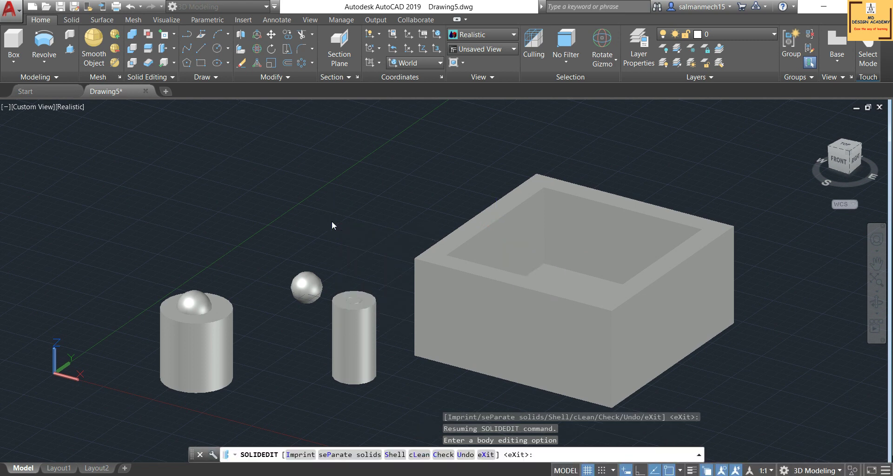
pyautogui.press('Escape')
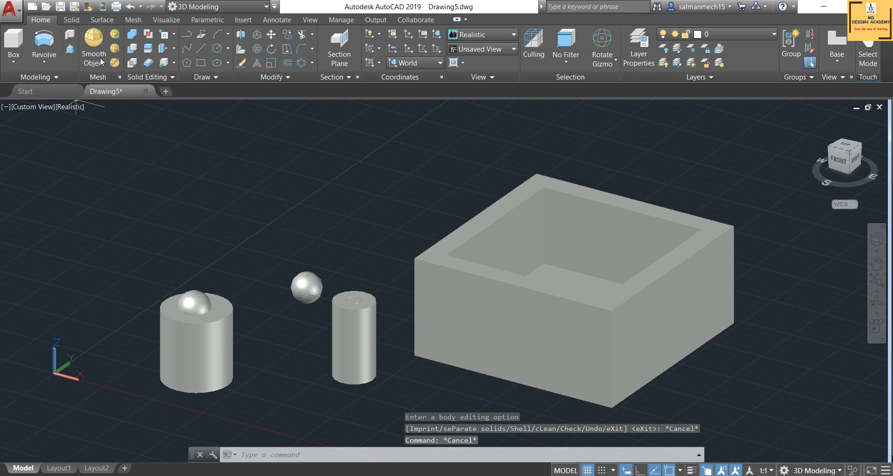
# Draw a line in front of the objects beside the small cylinder
pyautogui.click(201, 49)
pyautogui.scroll(-4, 204, 153)
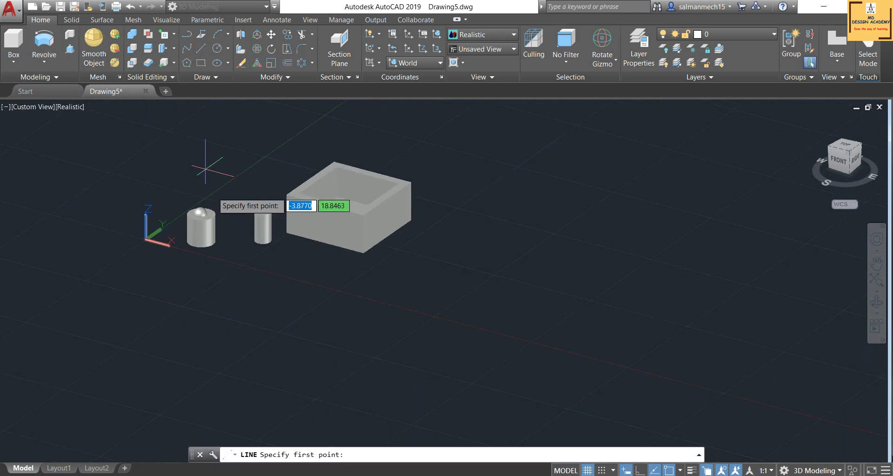
pyautogui.scroll(5, 259, 253)
pyautogui.click(261, 255)
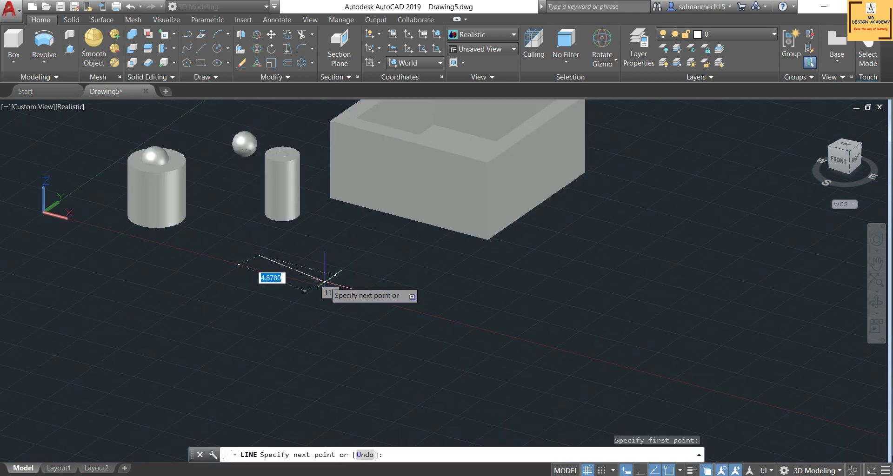
pyautogui.click(326, 281)
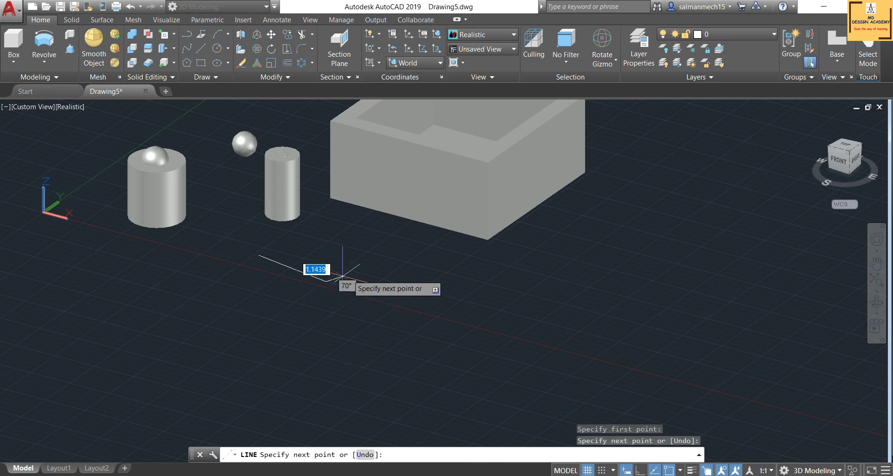
# Press-pull the line into a flat surface and Check it, which rejects it as not a solid
pyautogui.click(70, 49)
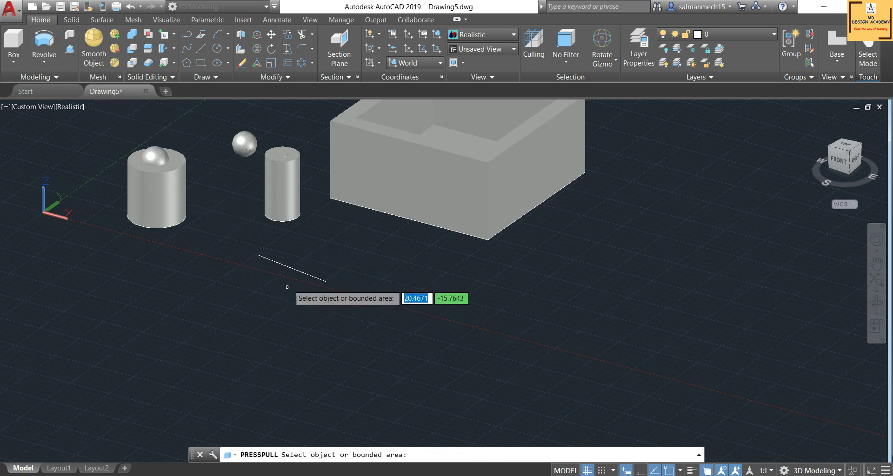
pyautogui.click(293, 268)
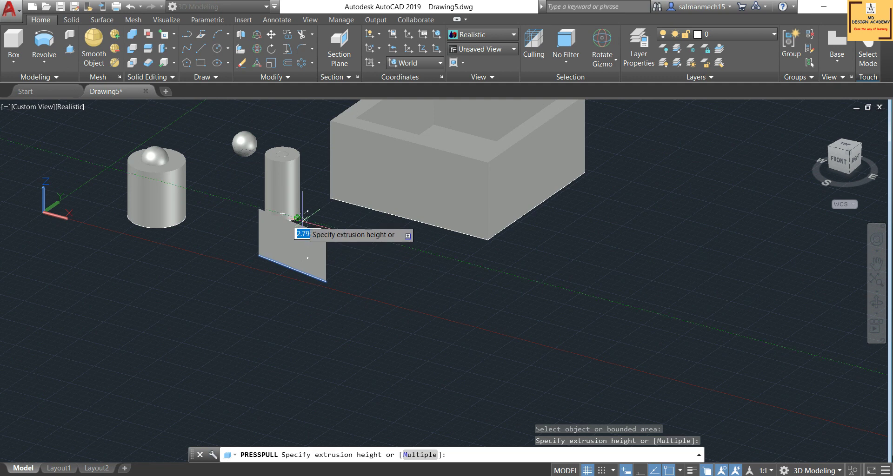
pyautogui.click(302, 219)
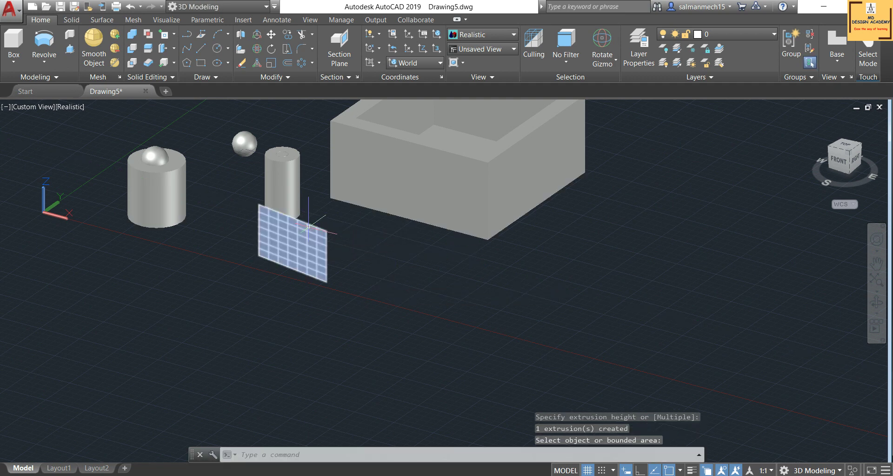
pyautogui.click(170, 64)
pyautogui.click(303, 242)
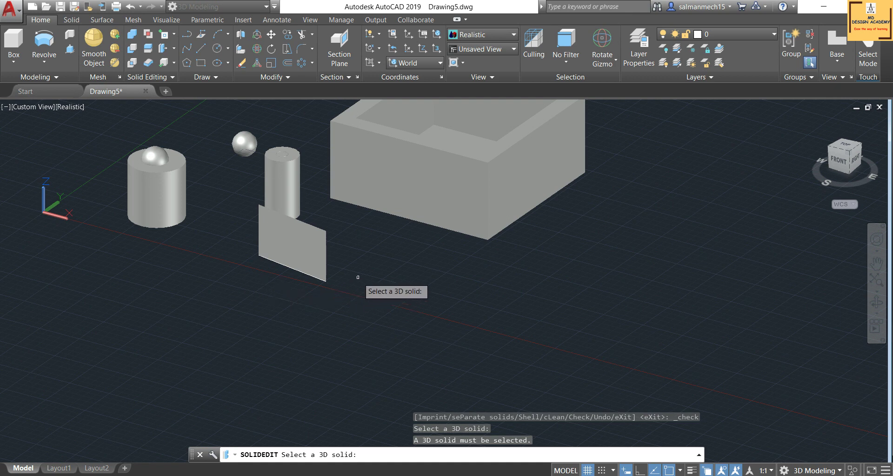
# Convert the shelled box into a surface with Convert to Surface
pyautogui.press('Escape')
pyautogui.scroll(-2, 341, 294)
pyautogui.scroll(-1, 413, 193)
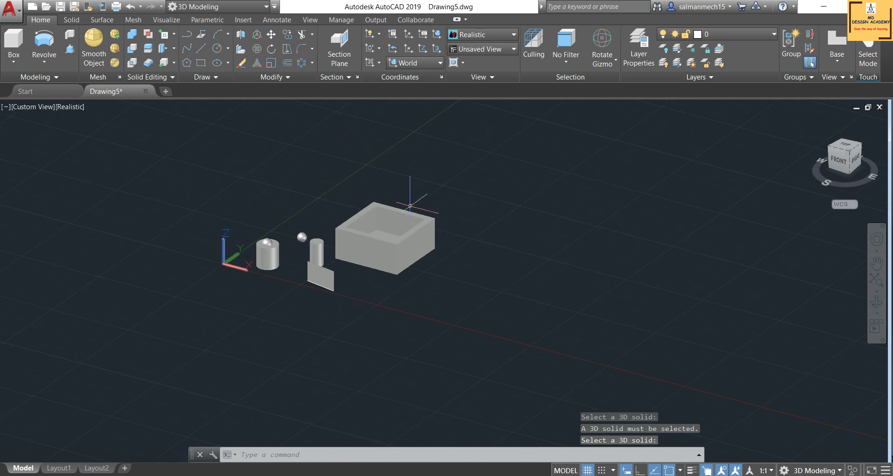
pyautogui.scroll(1, 412, 193)
pyautogui.scroll(1, 424, 196)
pyautogui.scroll(1, 437, 191)
pyautogui.scroll(1, 179, 245)
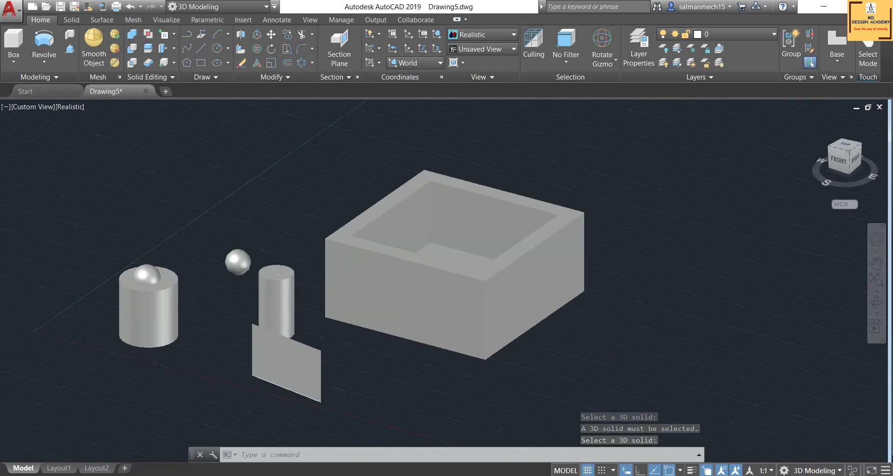
pyautogui.click(171, 77)
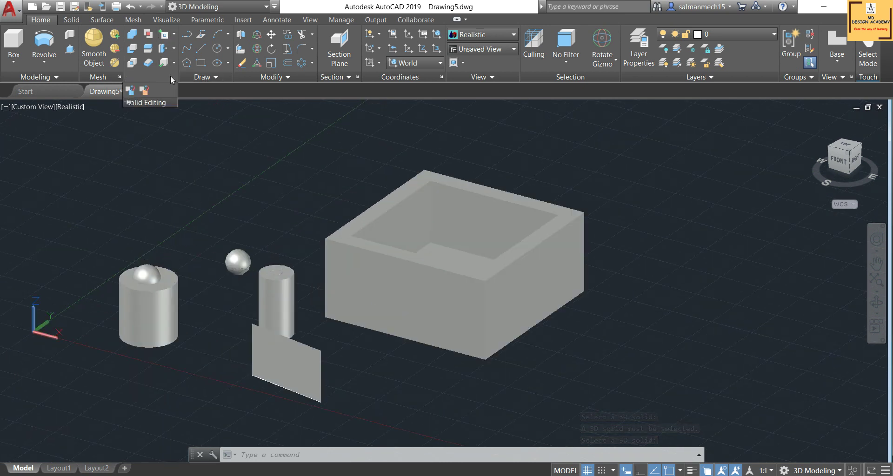
pyautogui.click(144, 93)
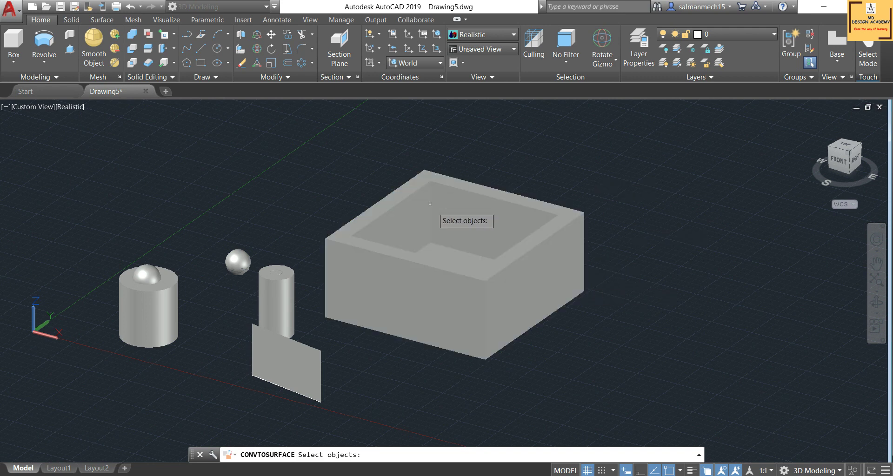
pyautogui.click(506, 215)
pyautogui.press('Return')
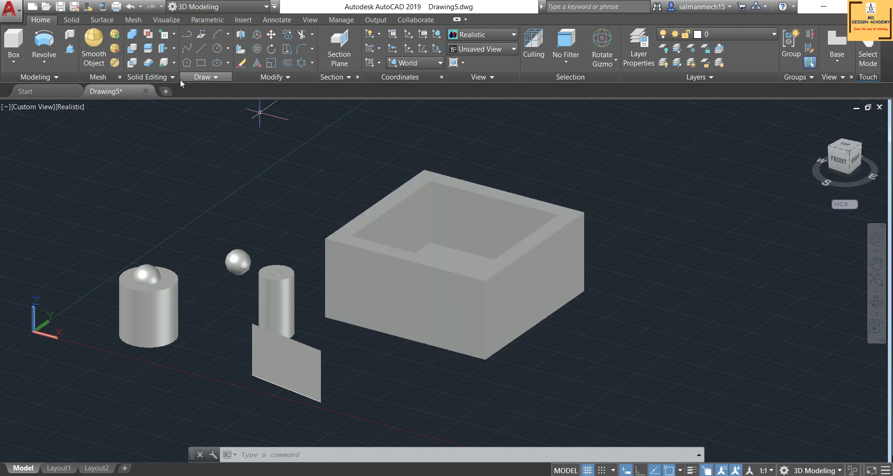
# Check the converted box, which is refused as not a 3D solid, and end the command
pyautogui.click(163, 63)
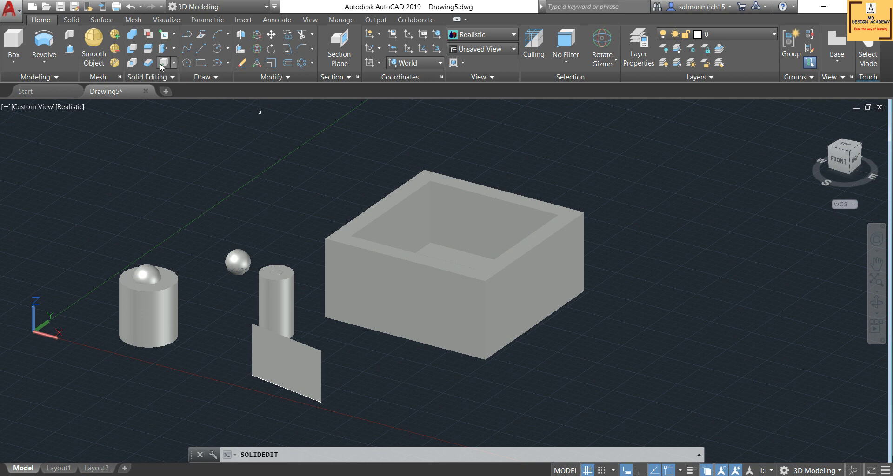
pyautogui.click(420, 295)
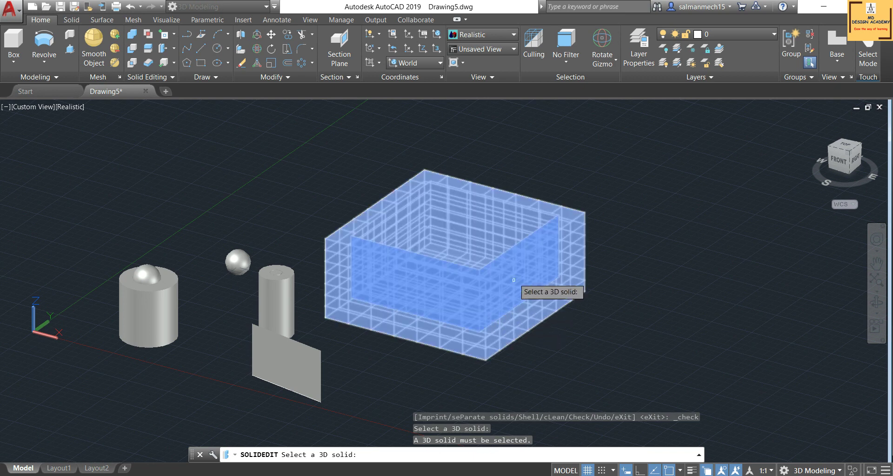
pyautogui.press('Return')
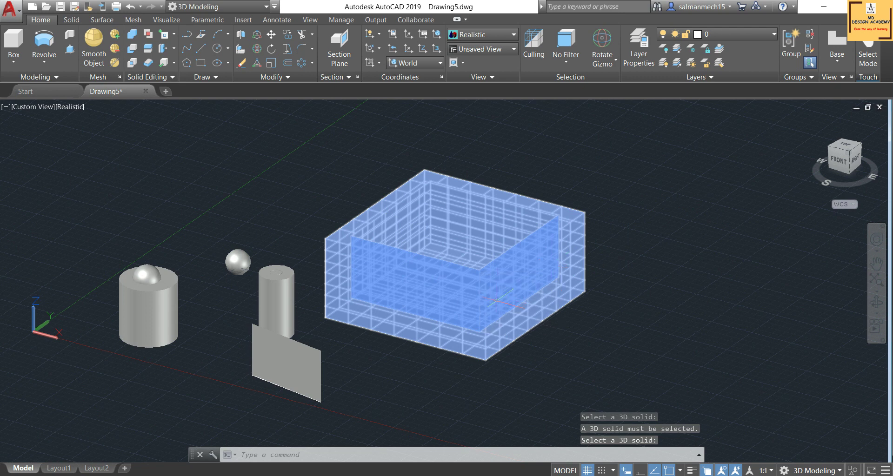
pyautogui.click(149, 76)
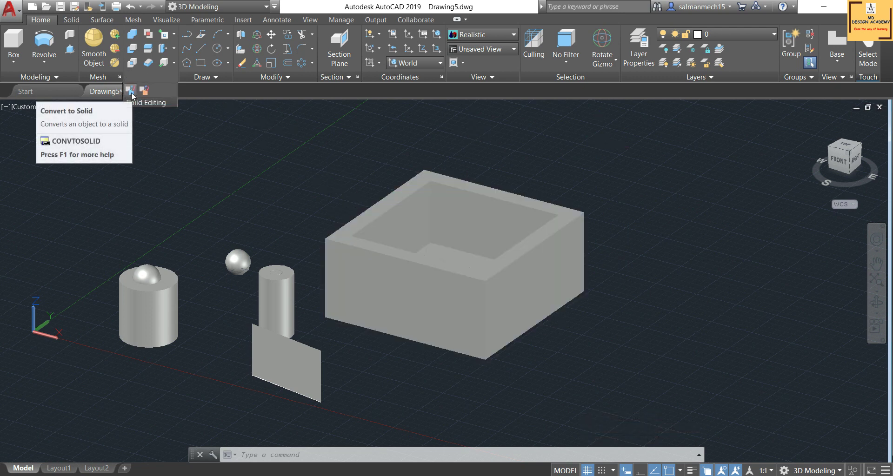
# Convert the surface box back into a 3D solid with Convert to Solid
pyautogui.click(132, 95)
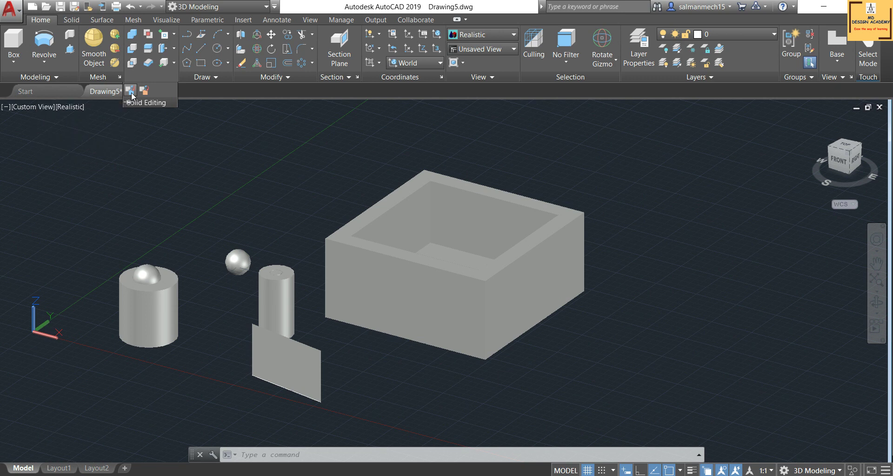
pyautogui.click(374, 209)
pyautogui.press('Return')
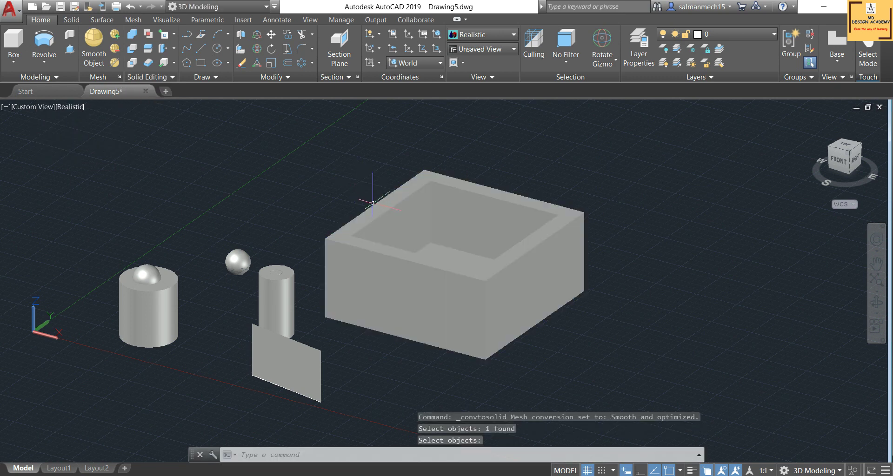
pyautogui.moveTo(376, 207)
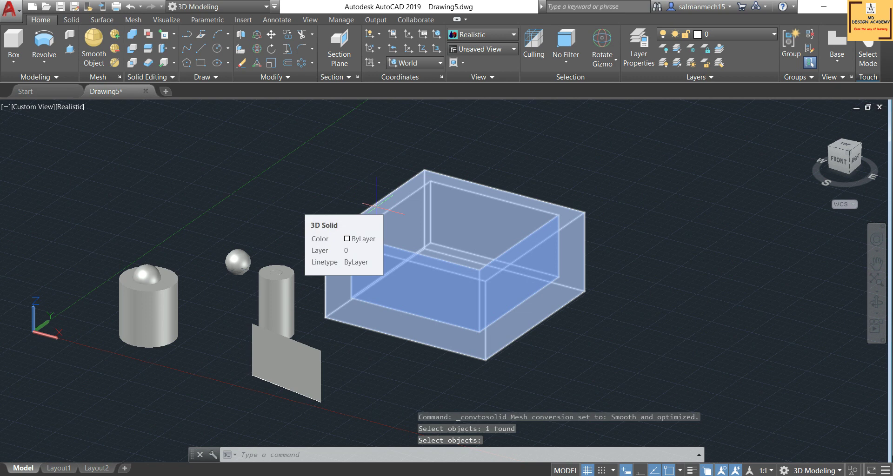
# Check the box, confirming a valid ShapeManager solid, and exit solid editing
pyautogui.click(164, 63)
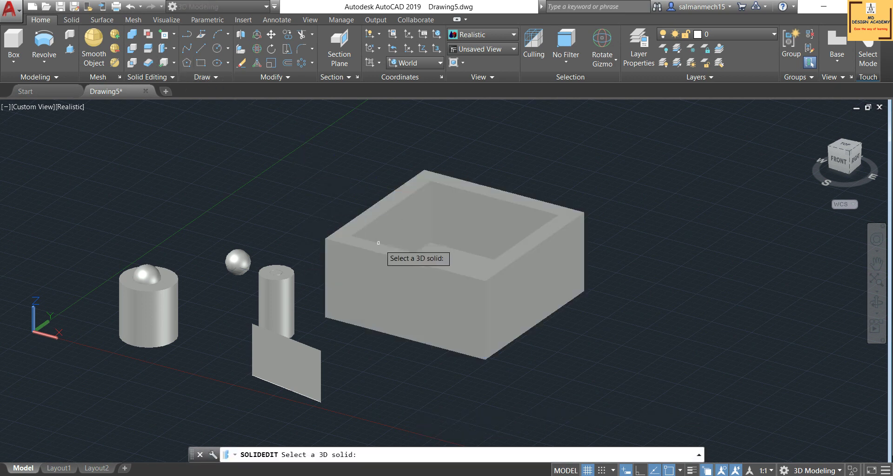
pyautogui.click(415, 274)
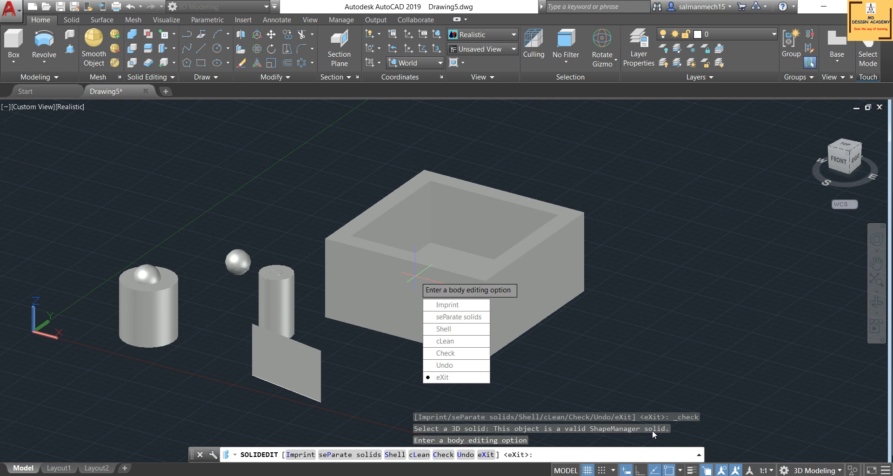
pyautogui.click(484, 377)
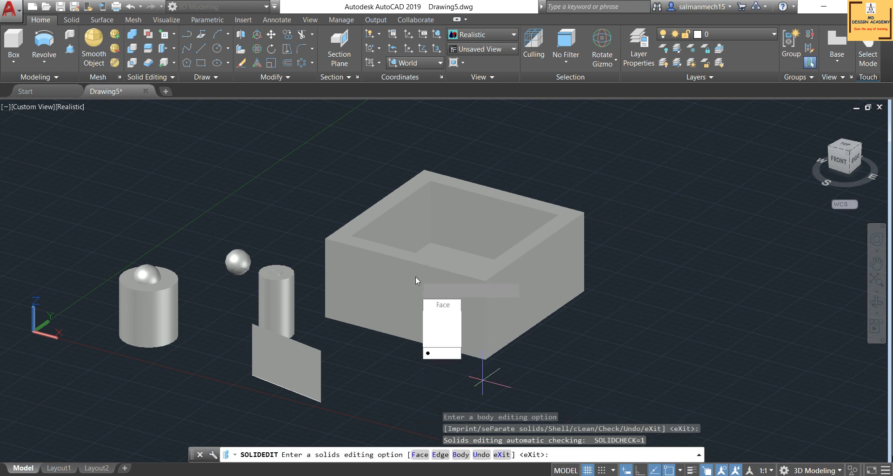
pyautogui.press('Return')
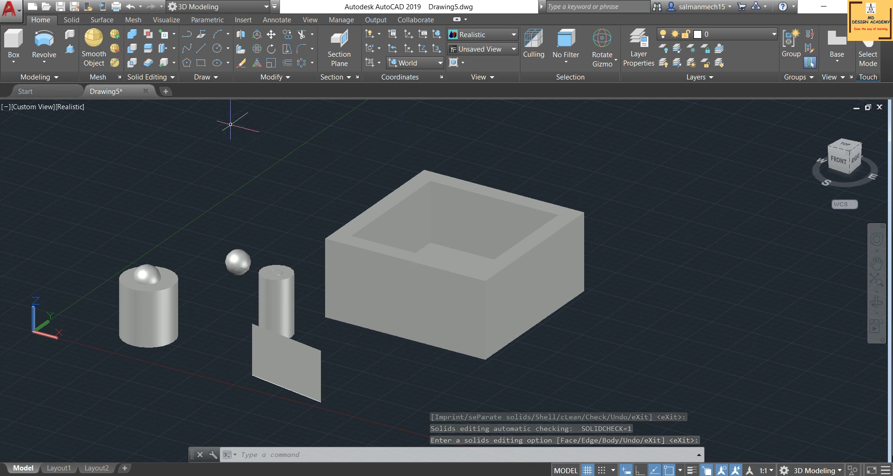
pyautogui.click(157, 79)
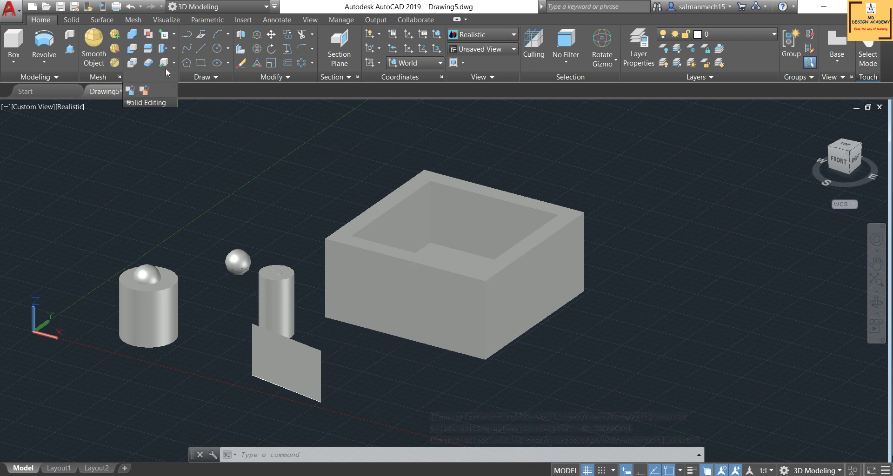
pyautogui.click(173, 63)
pyautogui.click(152, 151)
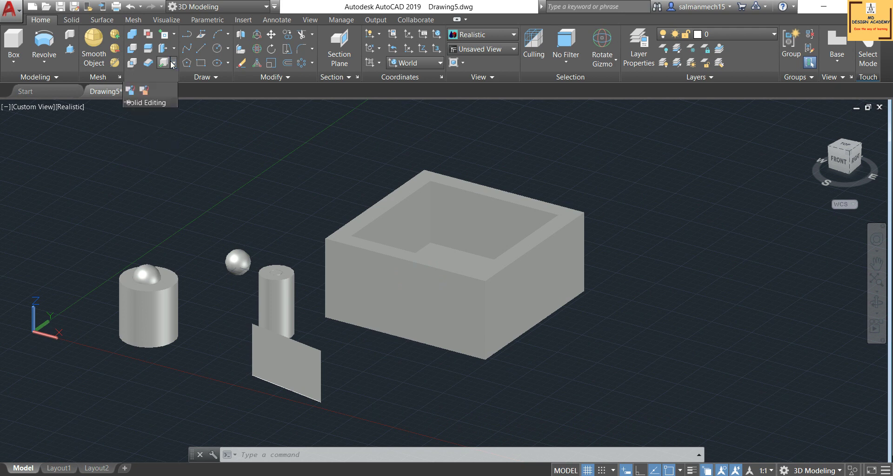